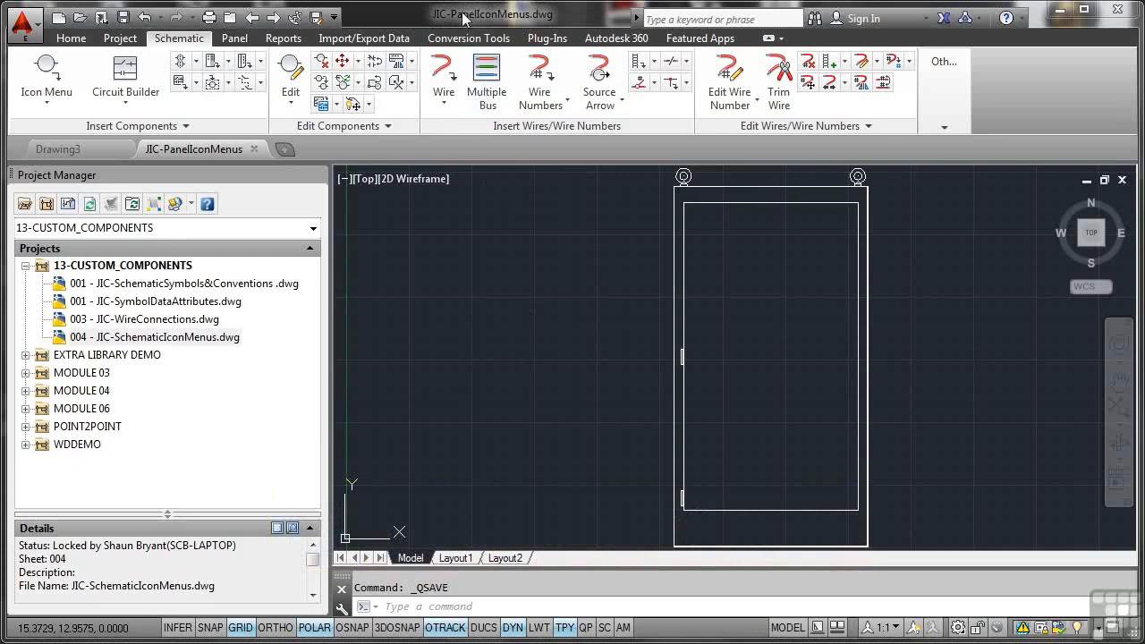
Add the active drawing JIC-PanelIconMenus.dwg to the 13-CUSTOM_COMPONENTS project
right_click(130, 273)
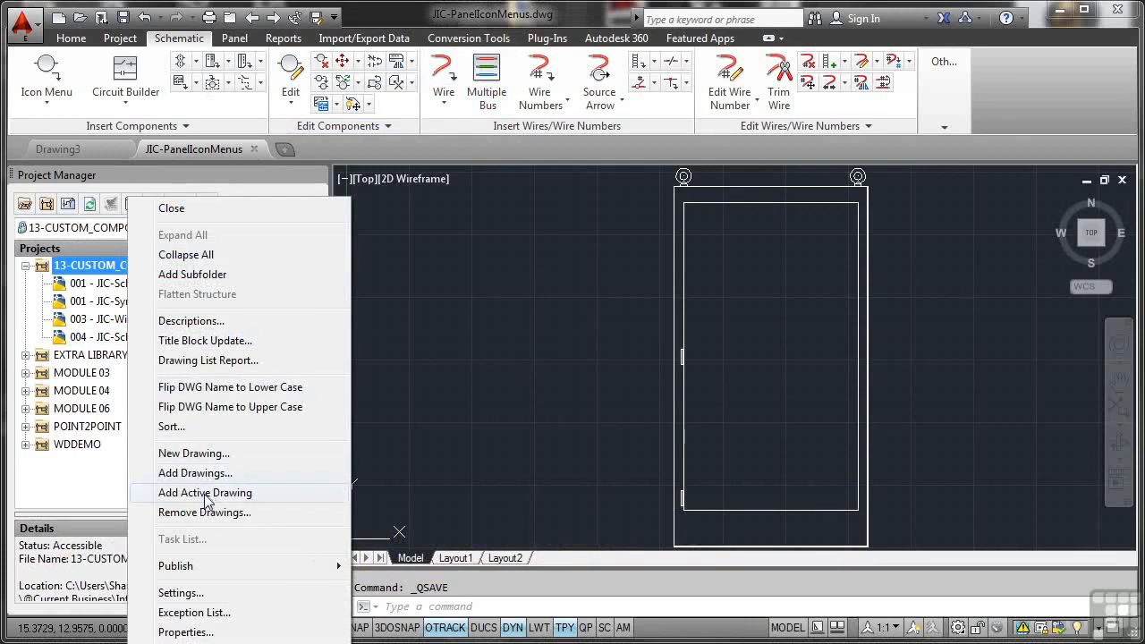
click(206, 492)
click(543, 362)
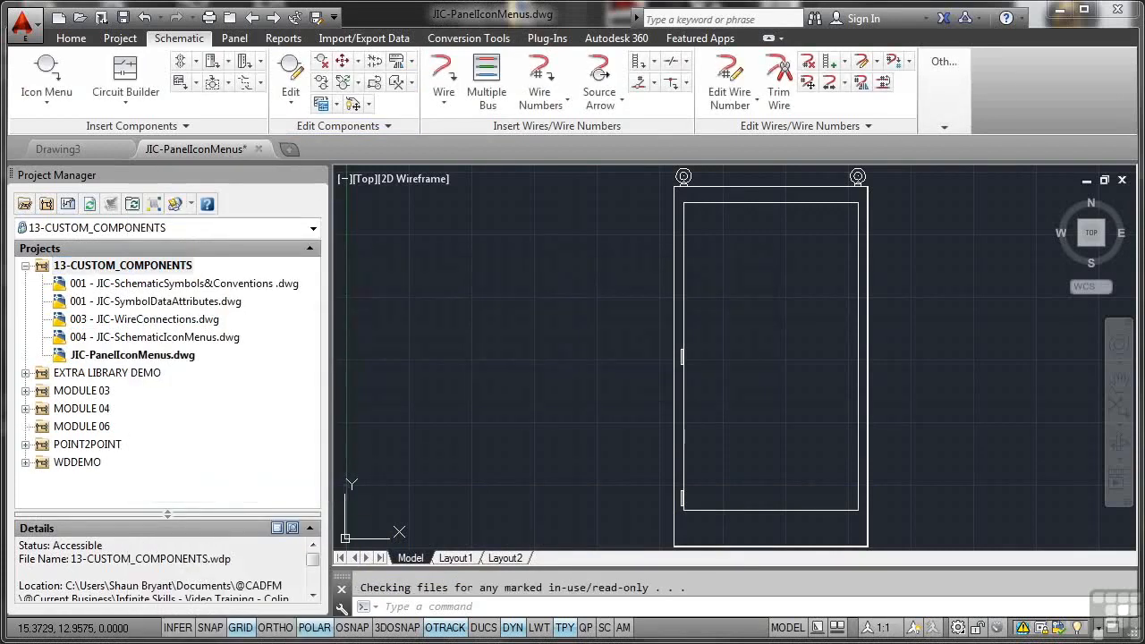
Set the sheet value of JIC-PanelIconMenus.dwg to 005 in its drawing properties
click(143, 363)
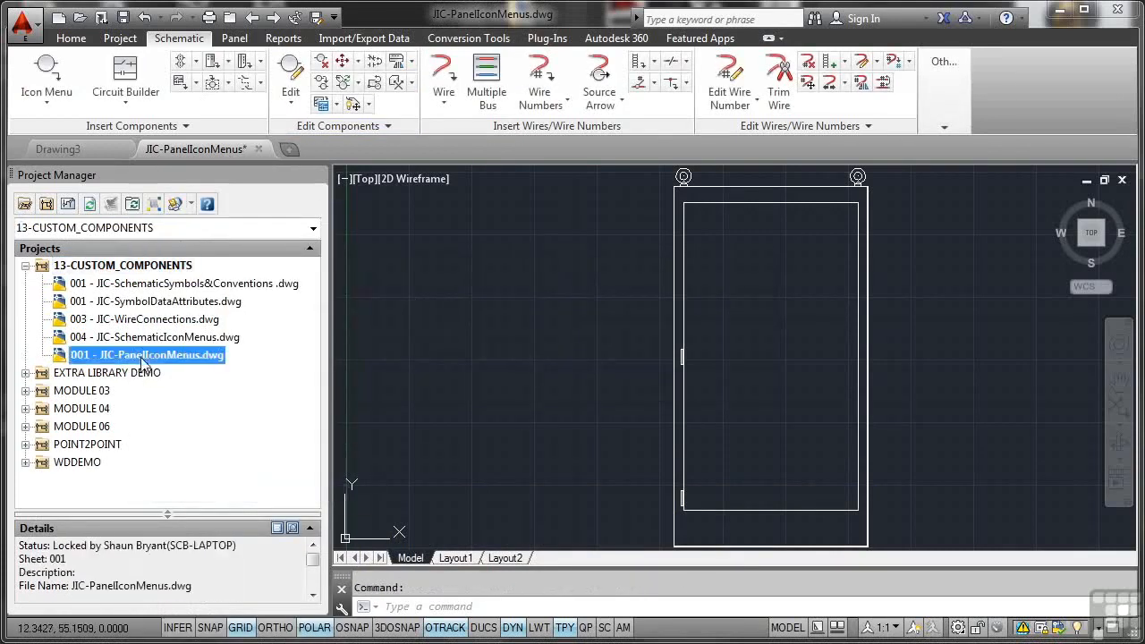
right_click(143, 362)
mouse_move(214, 509)
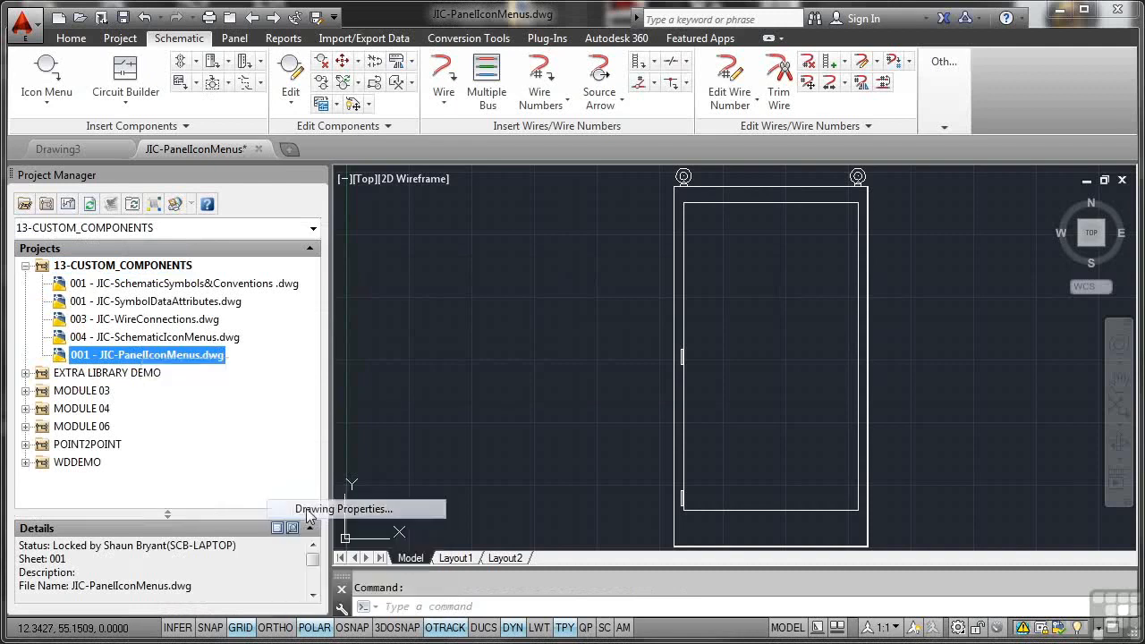
click(308, 510)
click(434, 463)
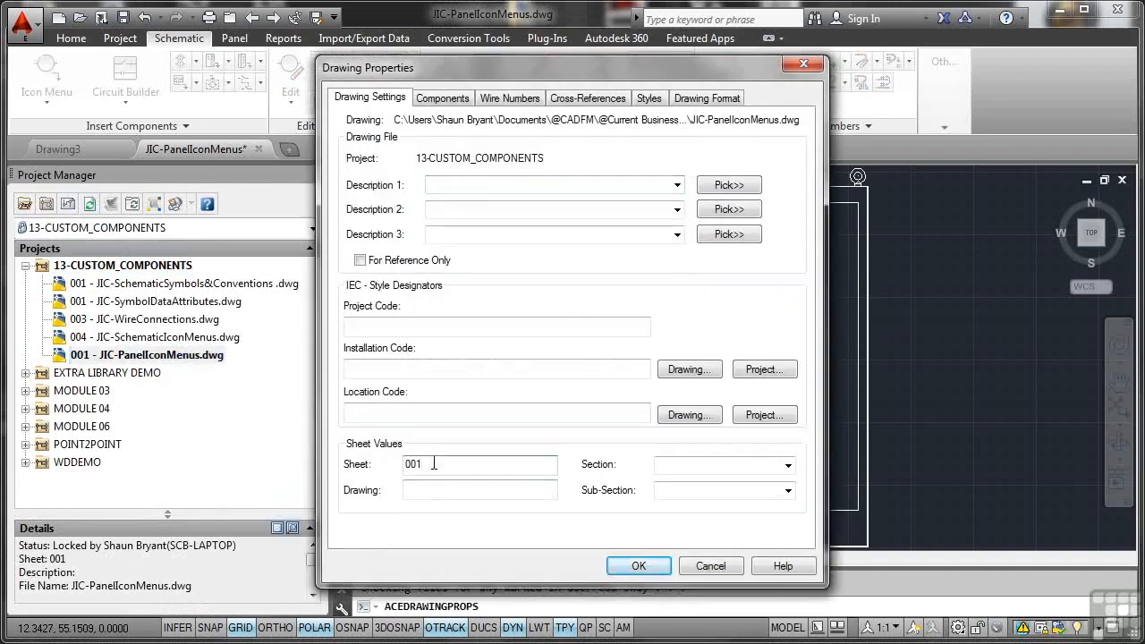
text(5)
key(Return)
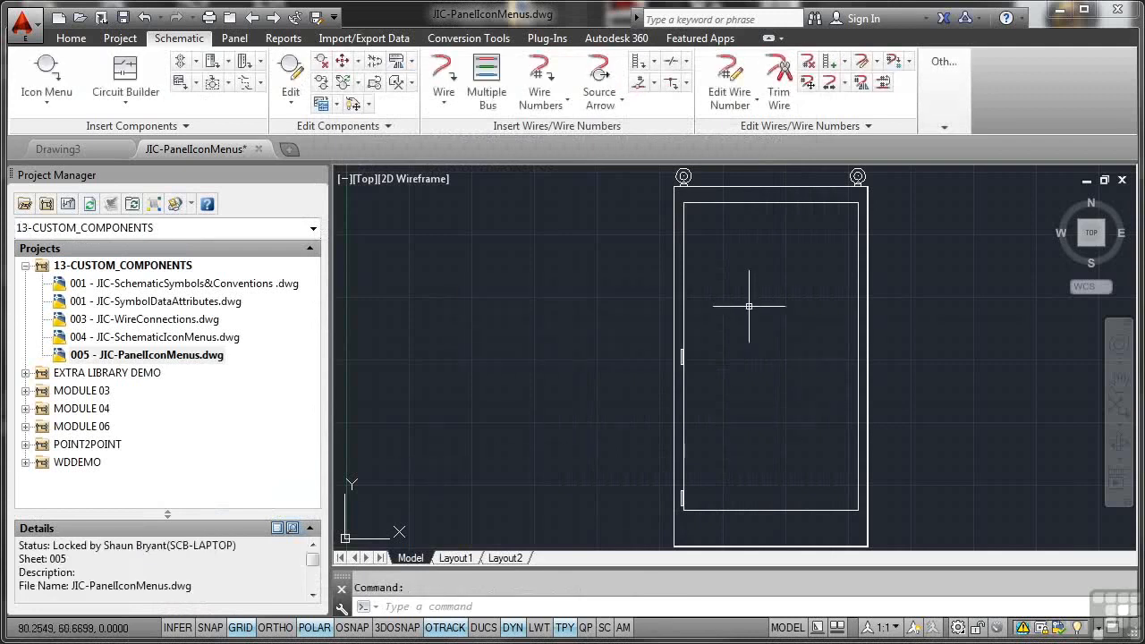
Start inserting a Push Button NO footprint from the Push Buttons group of the panel layout symbols
mouse_move(682, 230)
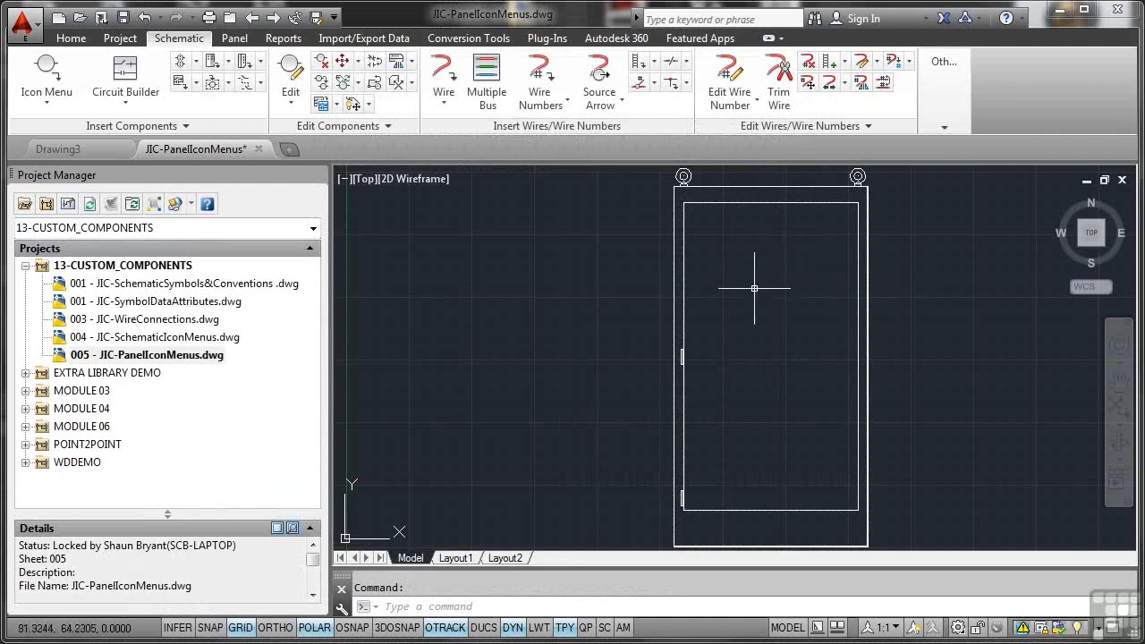
click(228, 43)
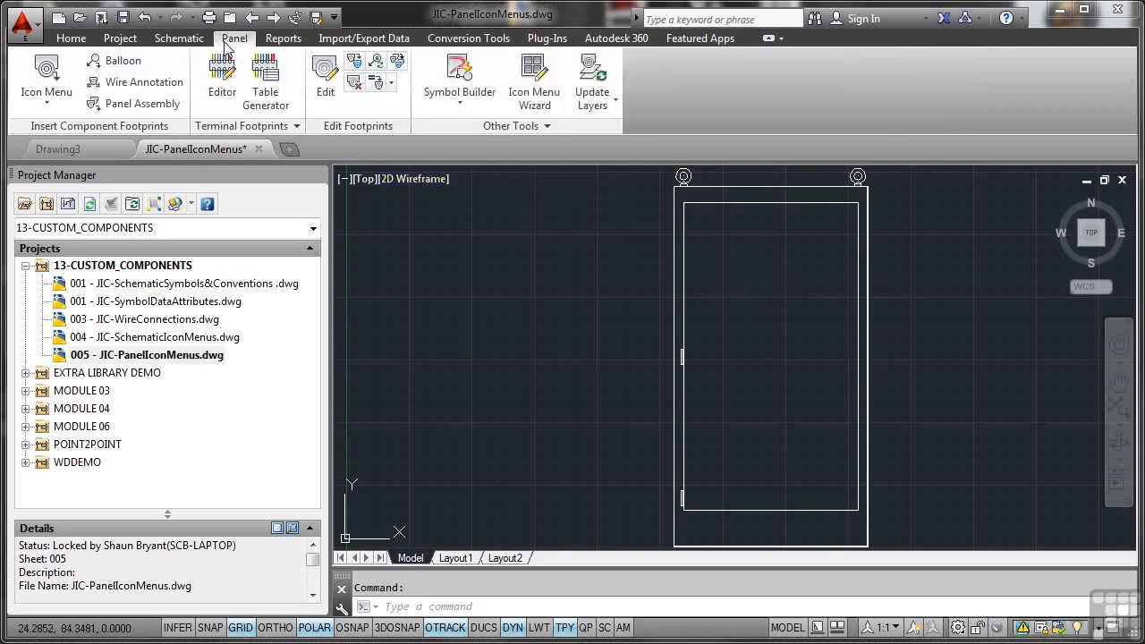
click(46, 105)
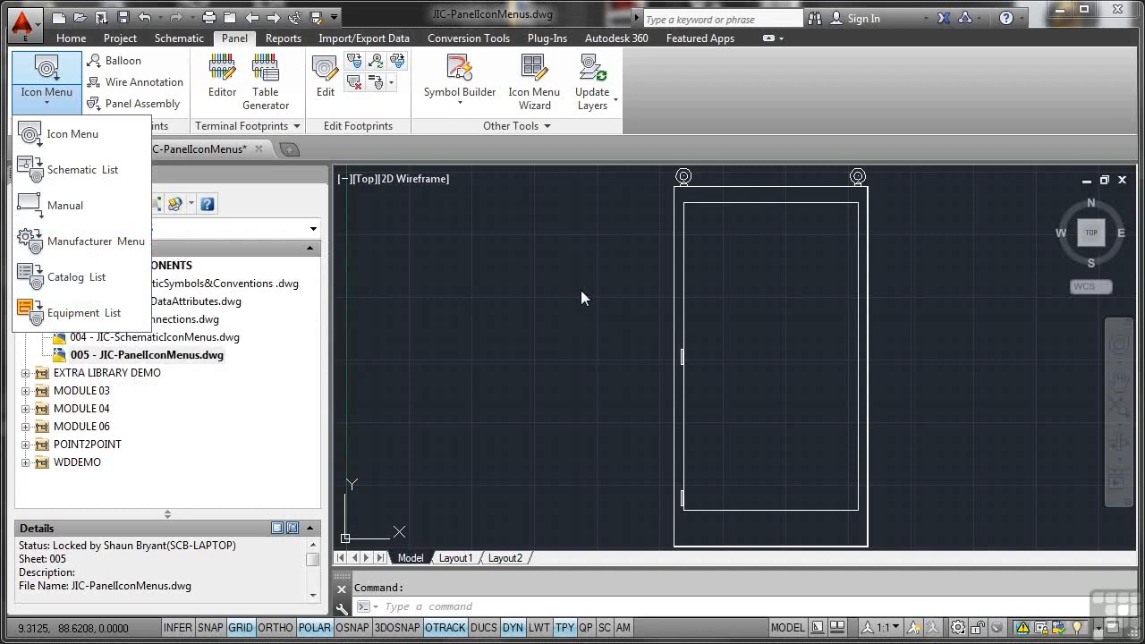
click(80, 139)
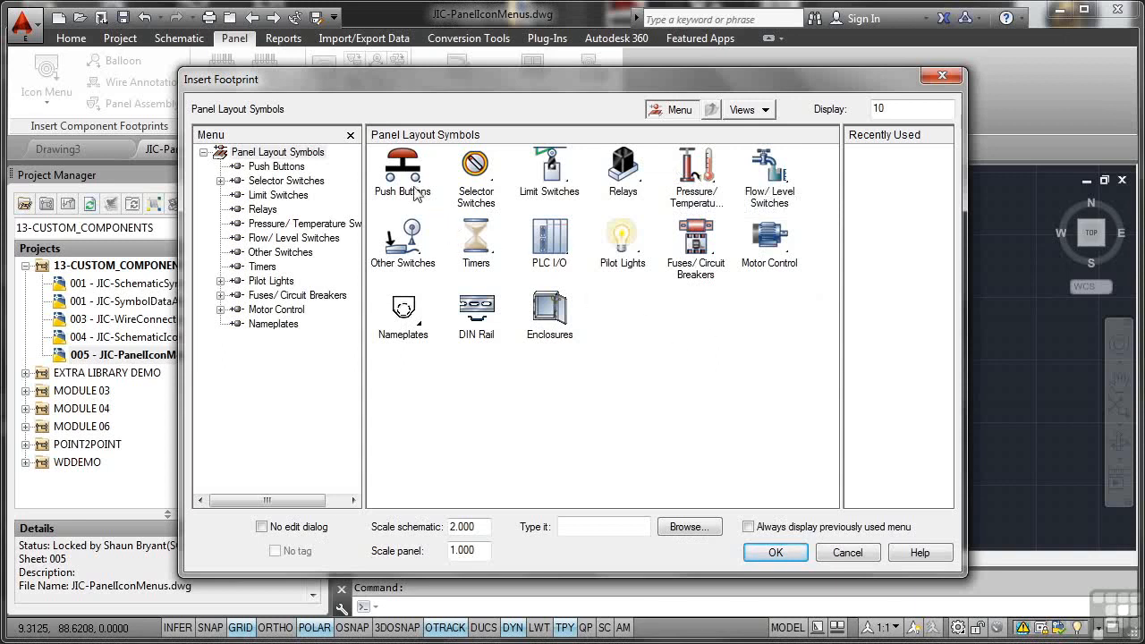
click(414, 195)
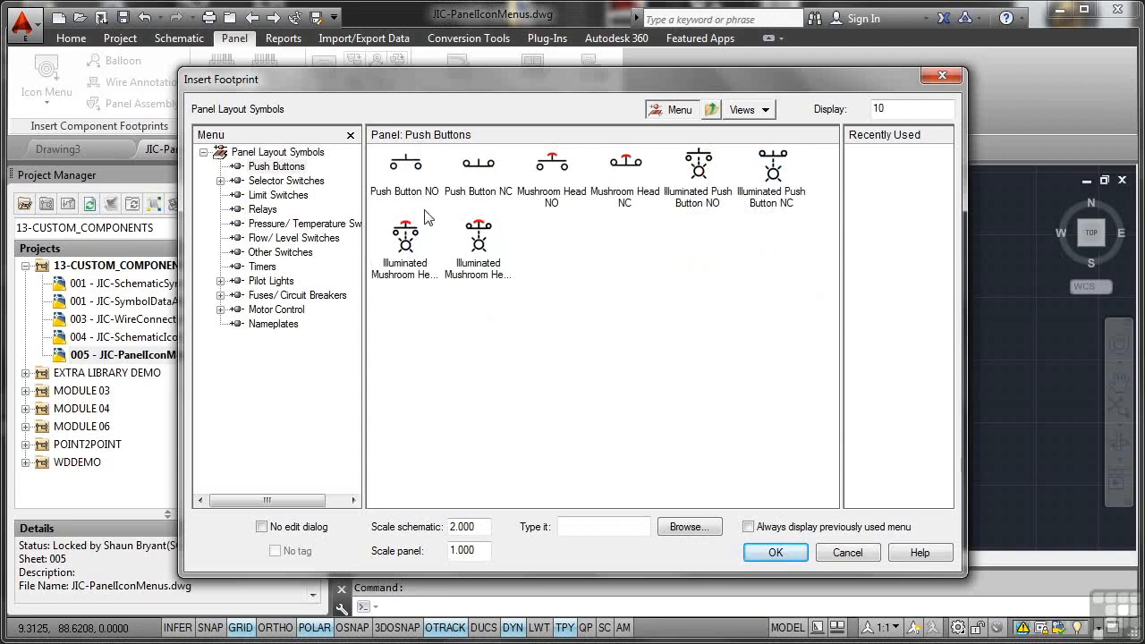
click(405, 165)
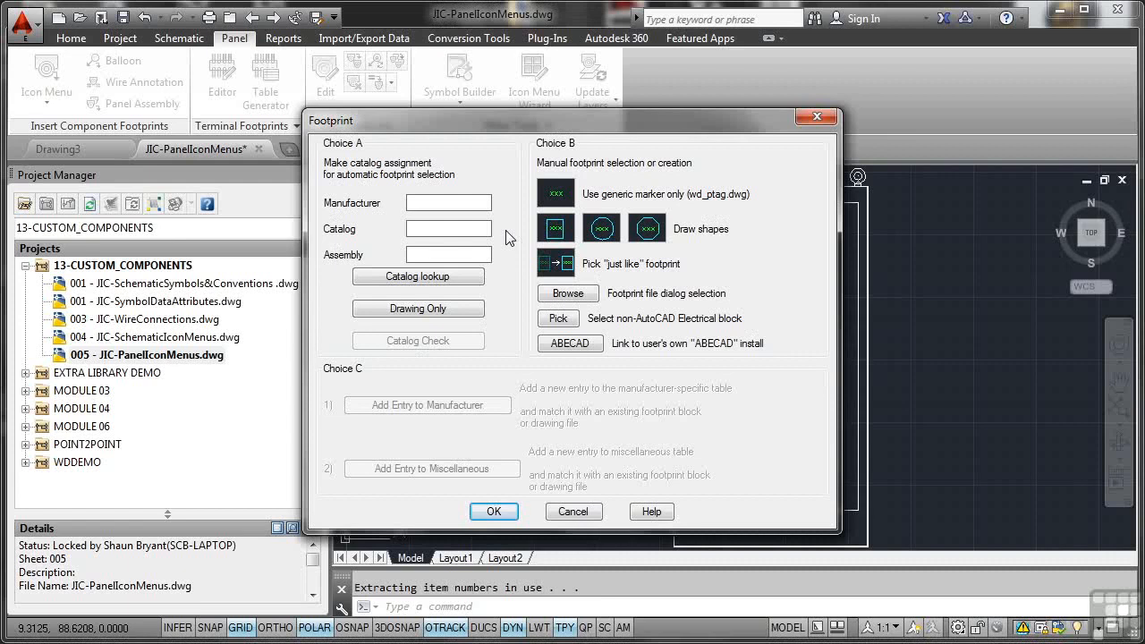
Assign the AB catalog part 800T-B6B to the push button footprint through a catalog lookup
click(407, 278)
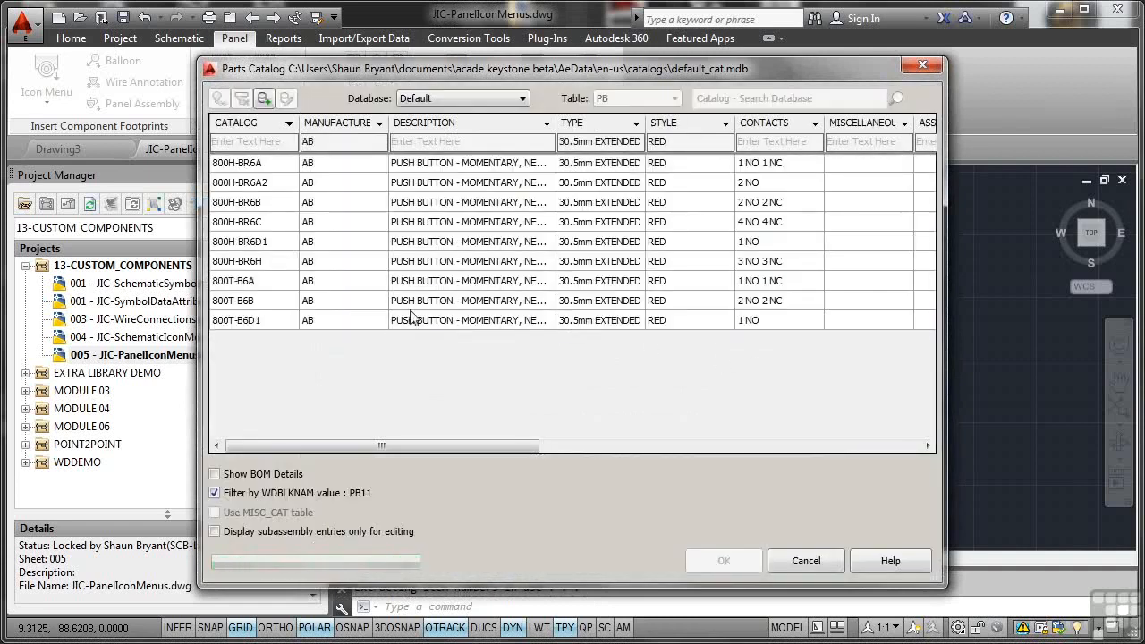
click(273, 302)
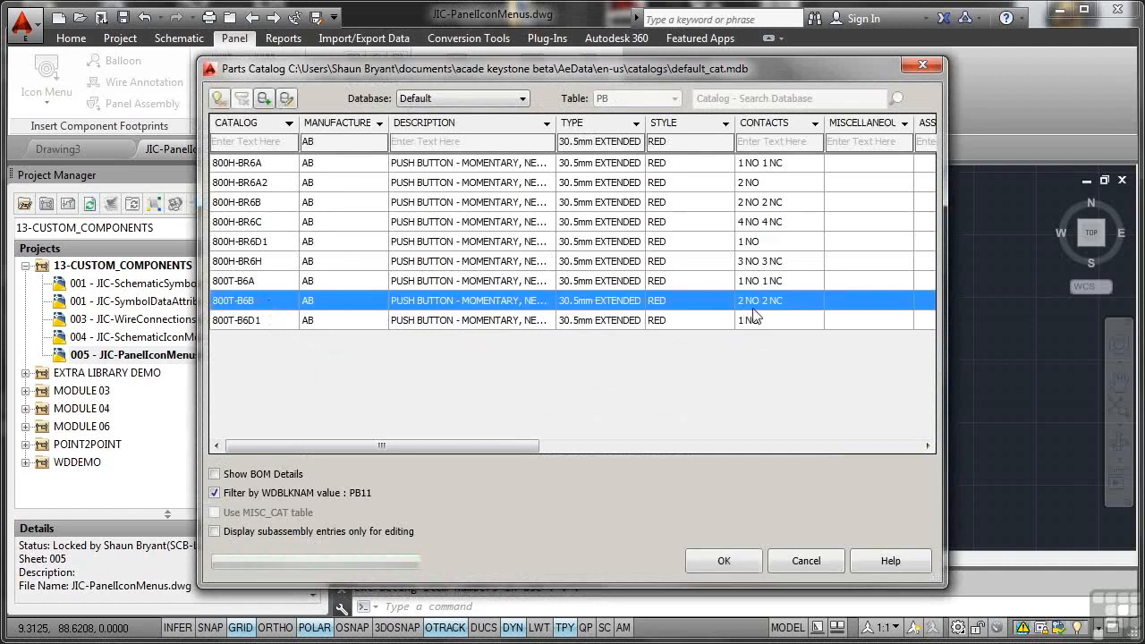
click(730, 559)
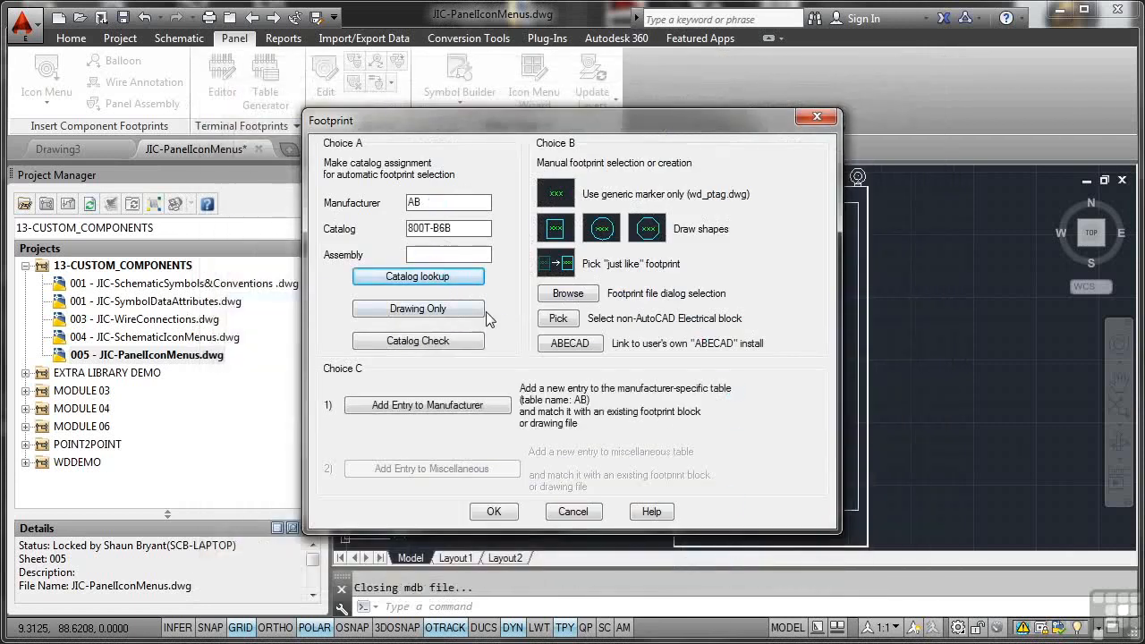
click(498, 513)
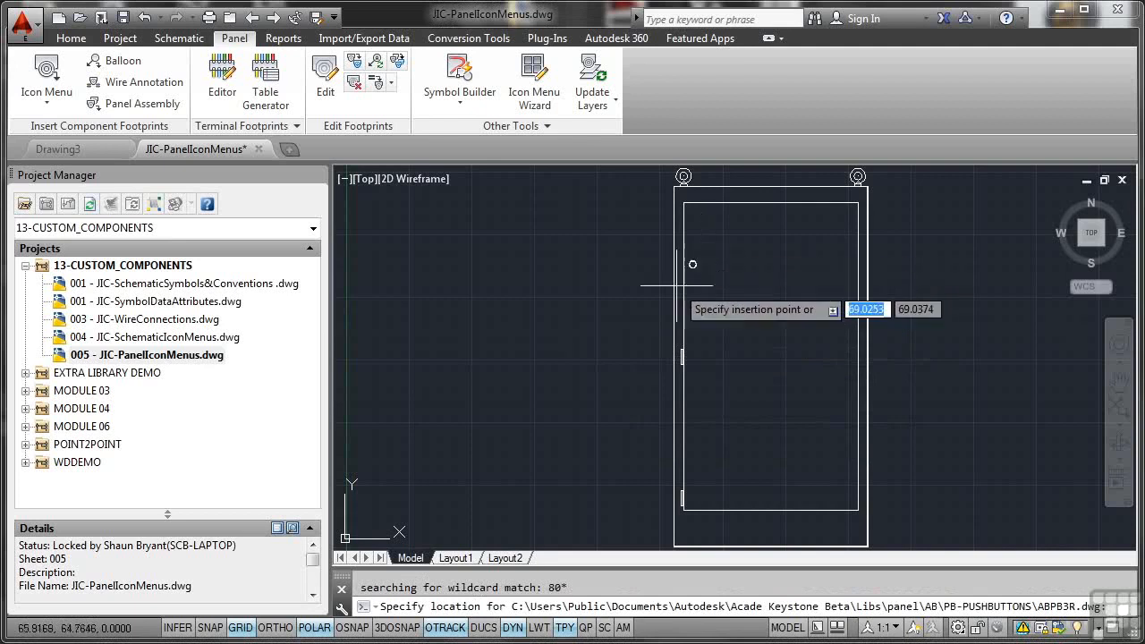
With snap and ortho on, place the push button footprint at 72.5, 75 inside the panel's upper-left corner and accept its horizontal rotation
click(211, 627)
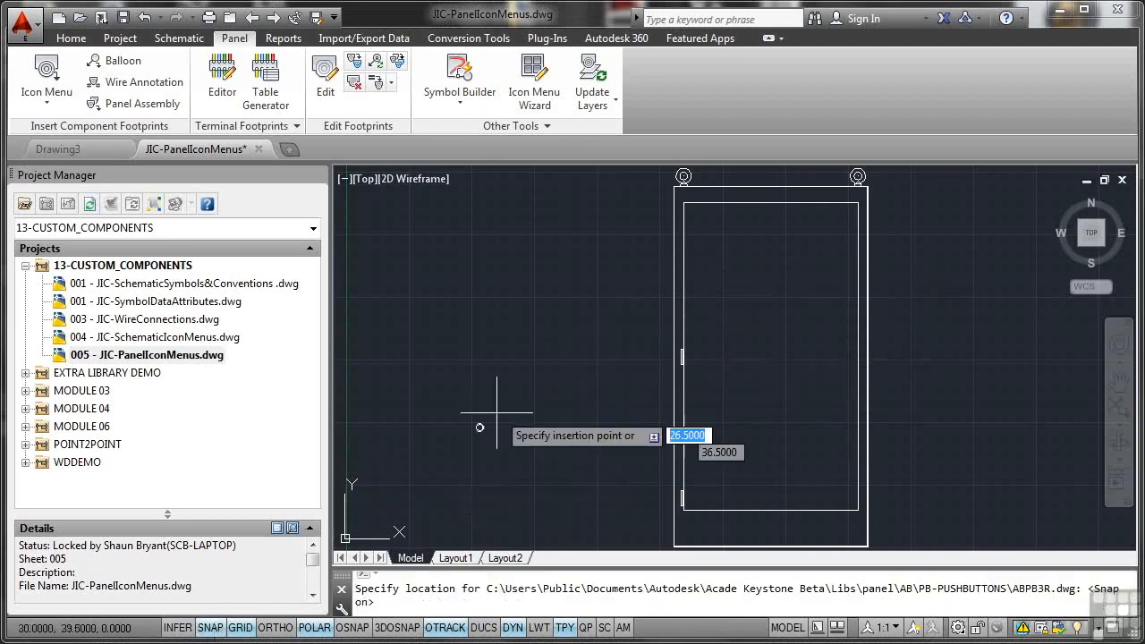
scroll(702, 242, up, 7)
mouse_move(707, 242)
middle_down()
mouse_move(716, 270)
mouse_move(659, 414)
middle_up()
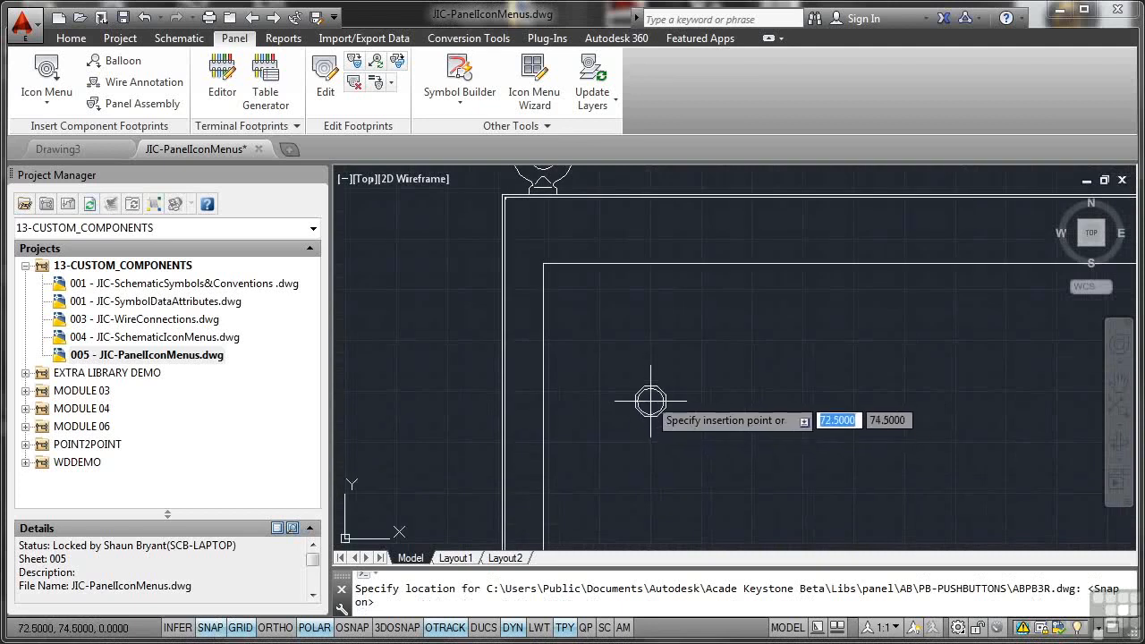
key(F8)
click(651, 391)
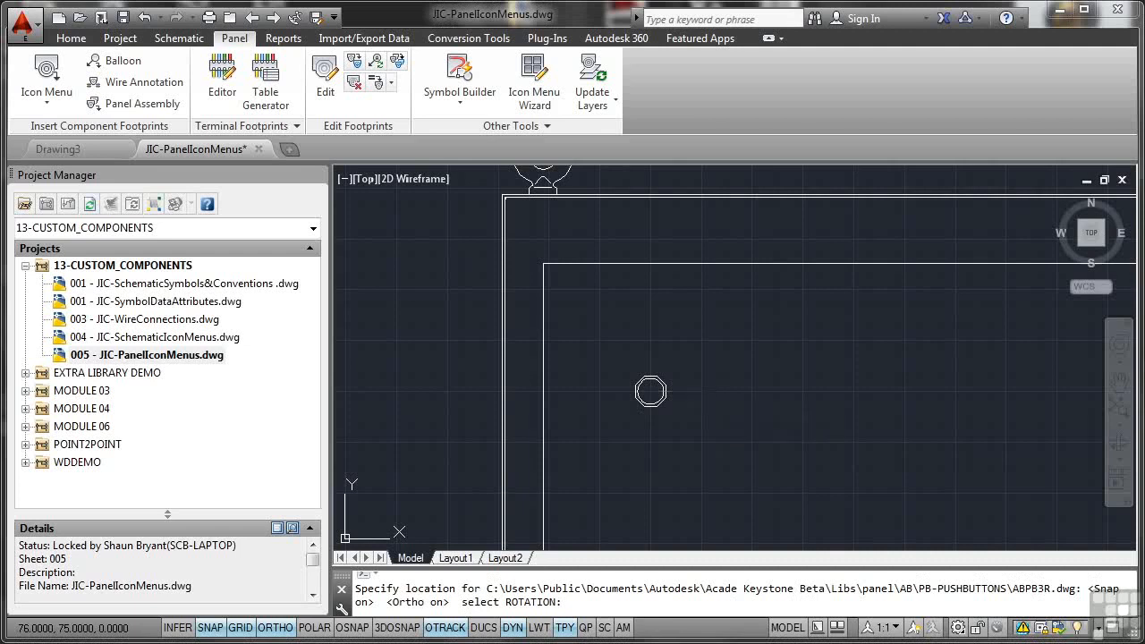
click(721, 412)
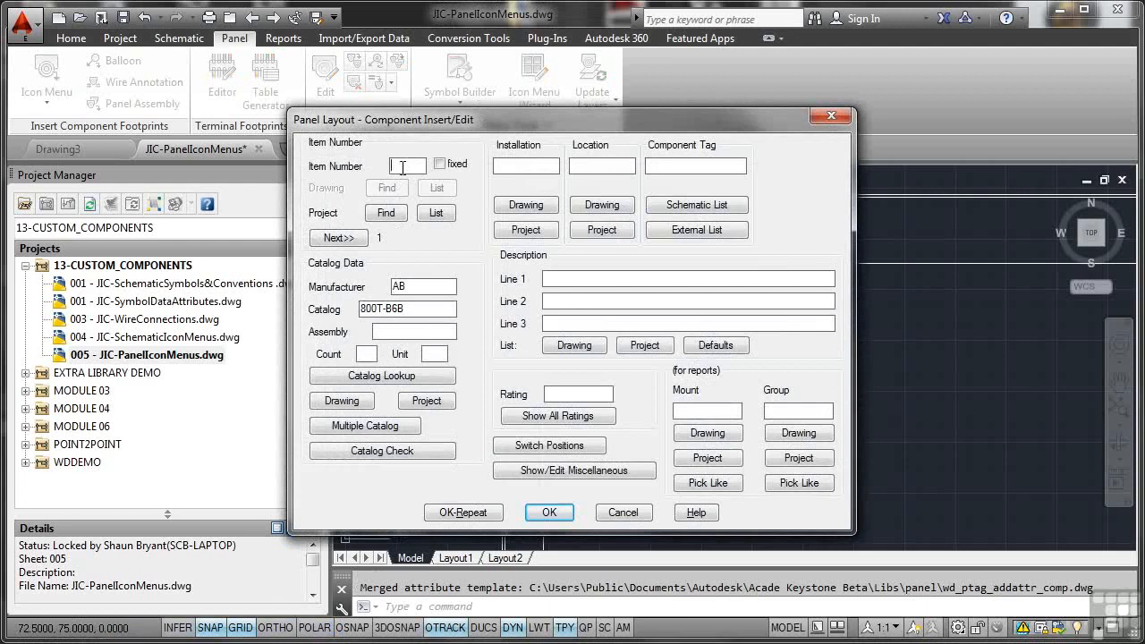
Give the push button the item number PB001 and the first description line PUSH BUTTON
text(PB001)
click(582, 279)
text(PUSH BUTTON)
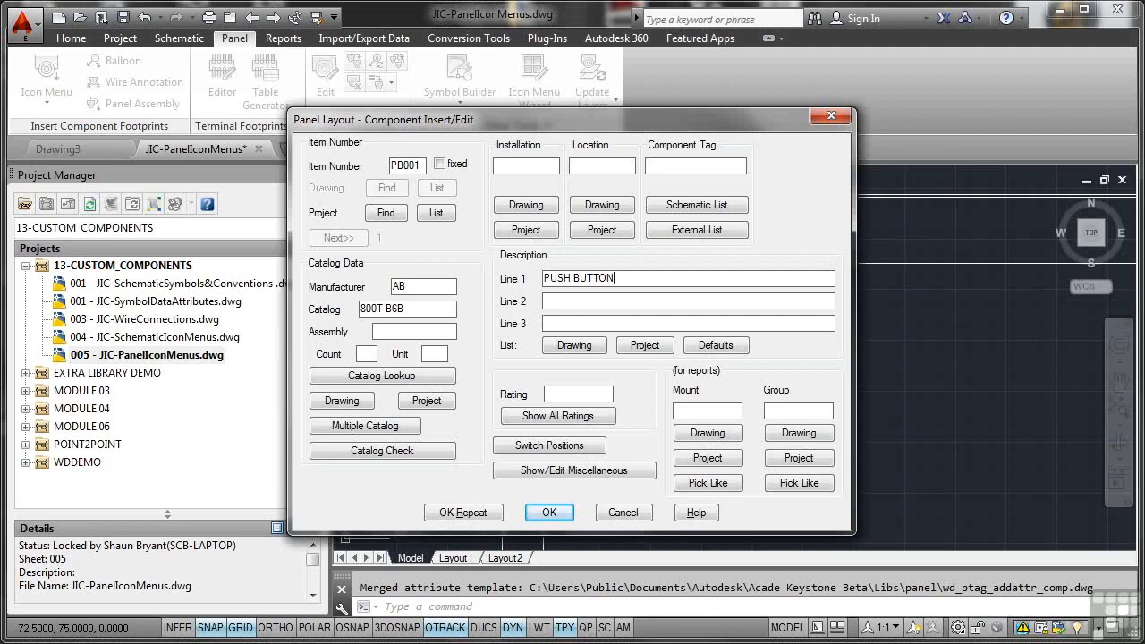
click(549, 512)
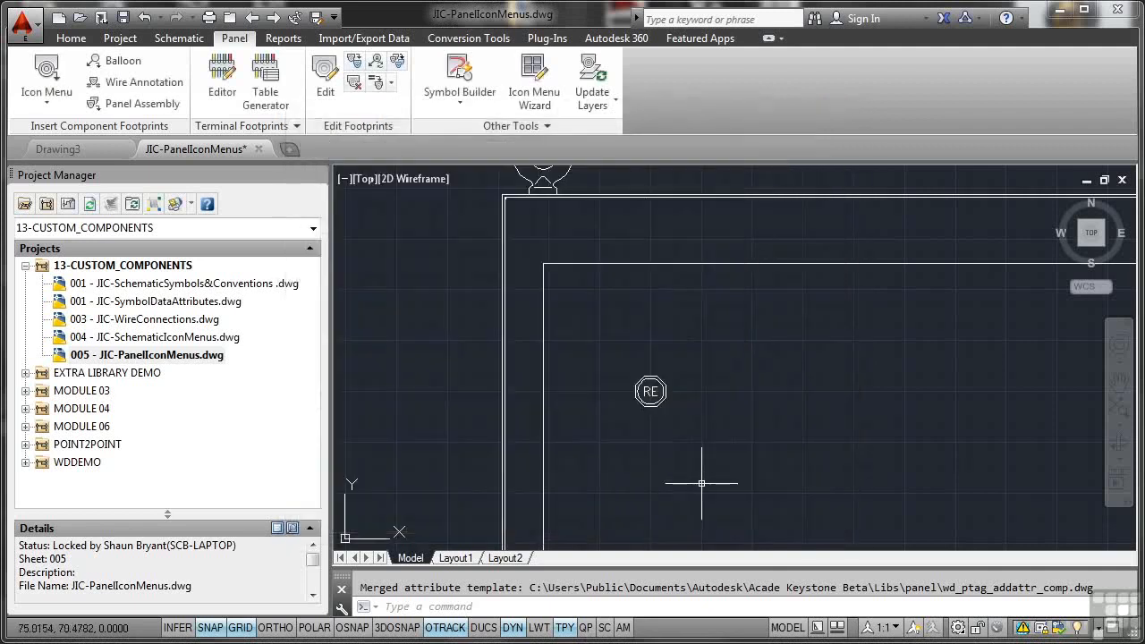
Start inserting a Green Lights footprint from the Pilot Lights group of the panel layout symbols
scroll(651, 390, up, 8)
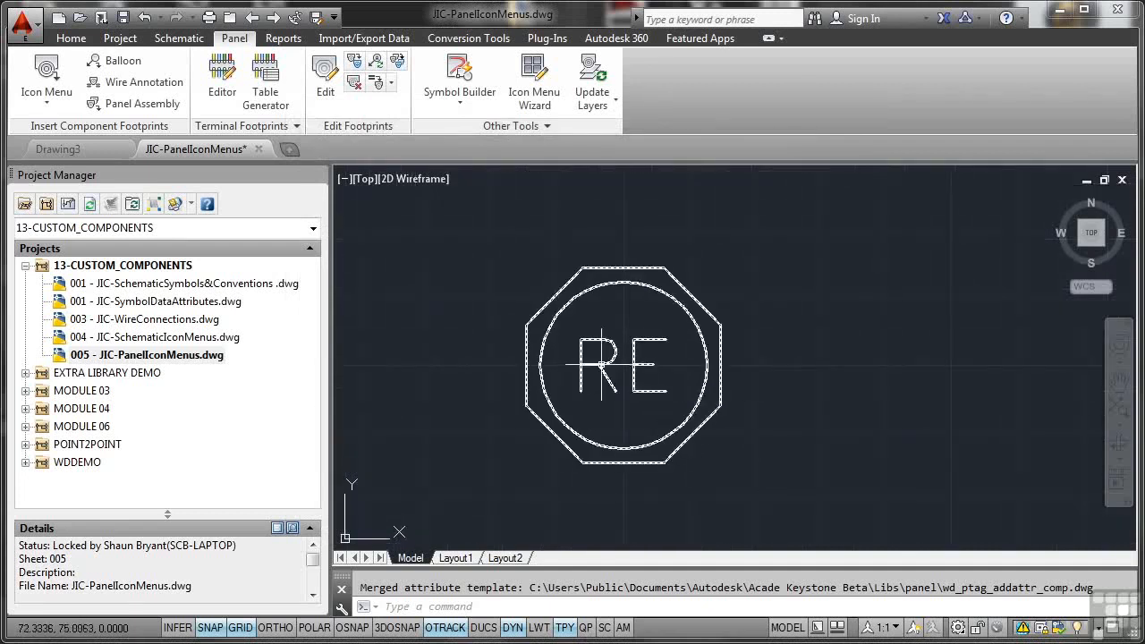
scroll(772, 405, down, 5)
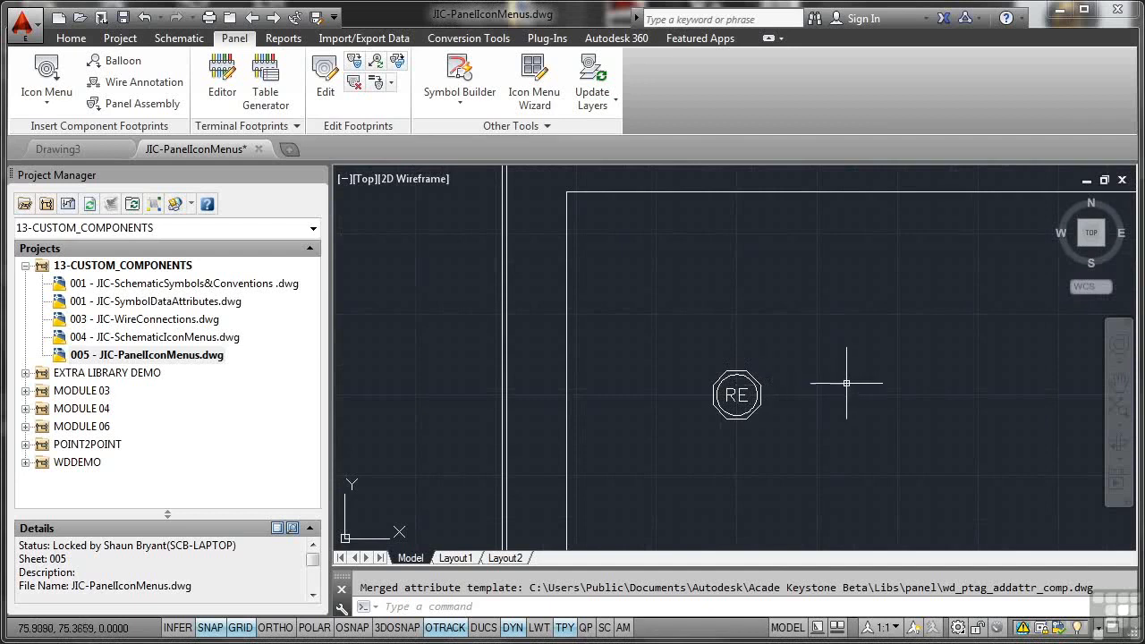
click(56, 105)
click(63, 135)
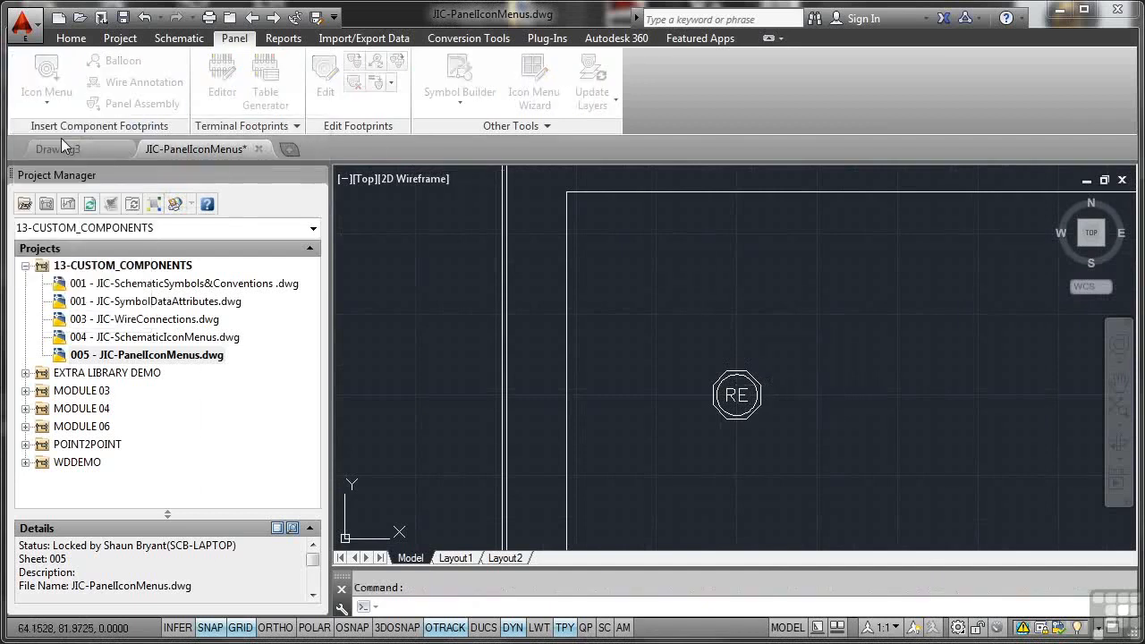
click(621, 239)
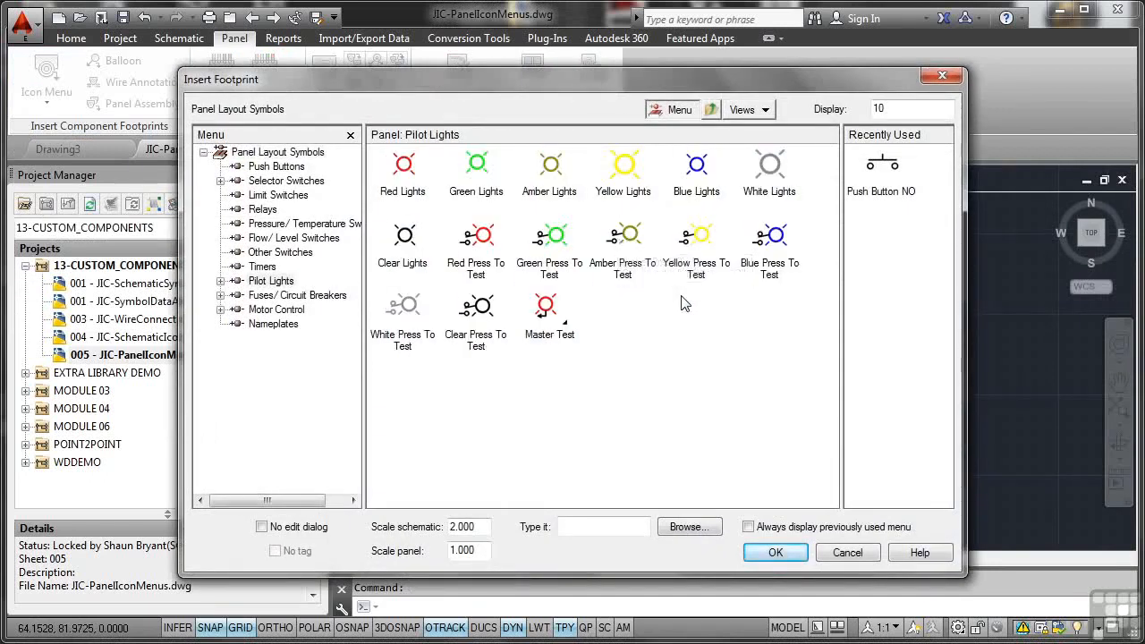
click(477, 161)
double_click(478, 161)
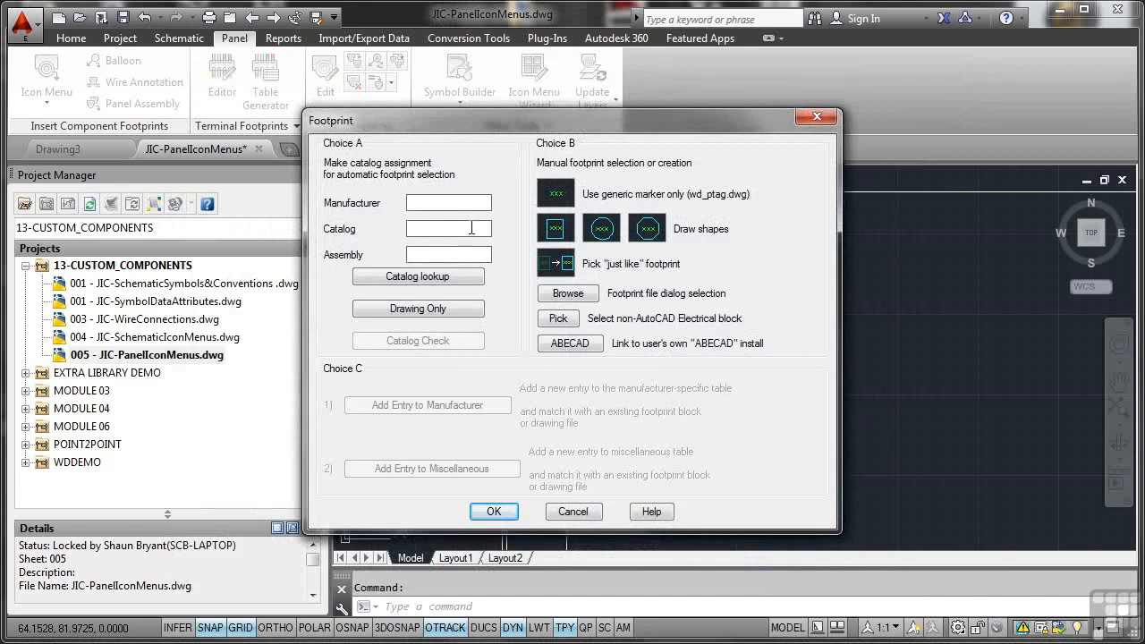
Assign the AB catalog part 800T-P16H to the green pilot light footprint through a catalog lookup
click(458, 278)
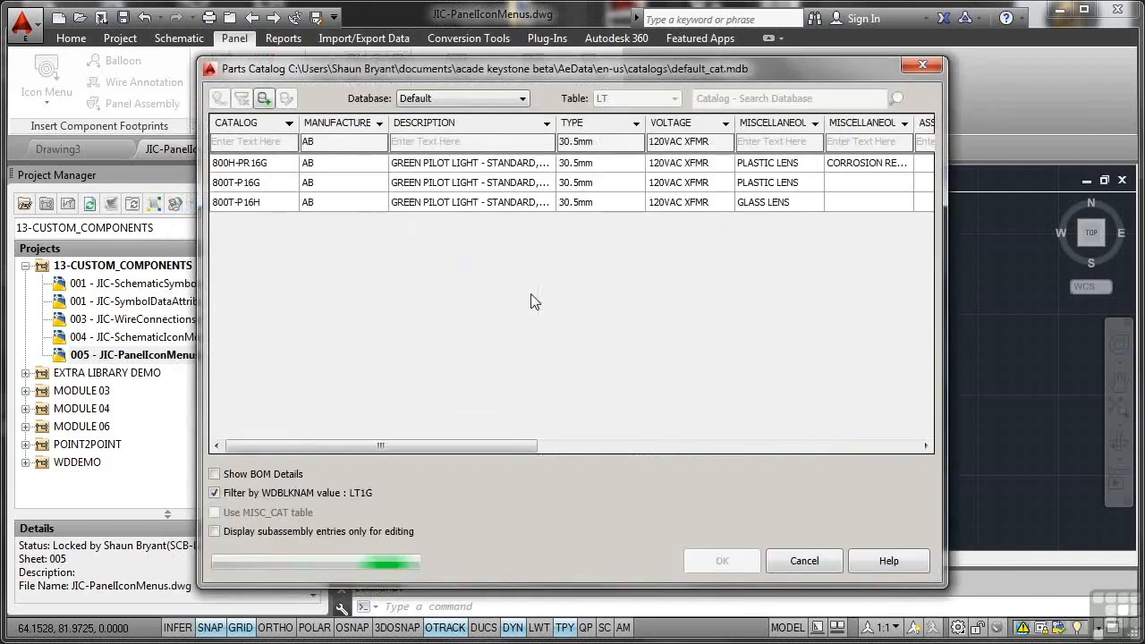
click(266, 205)
click(722, 556)
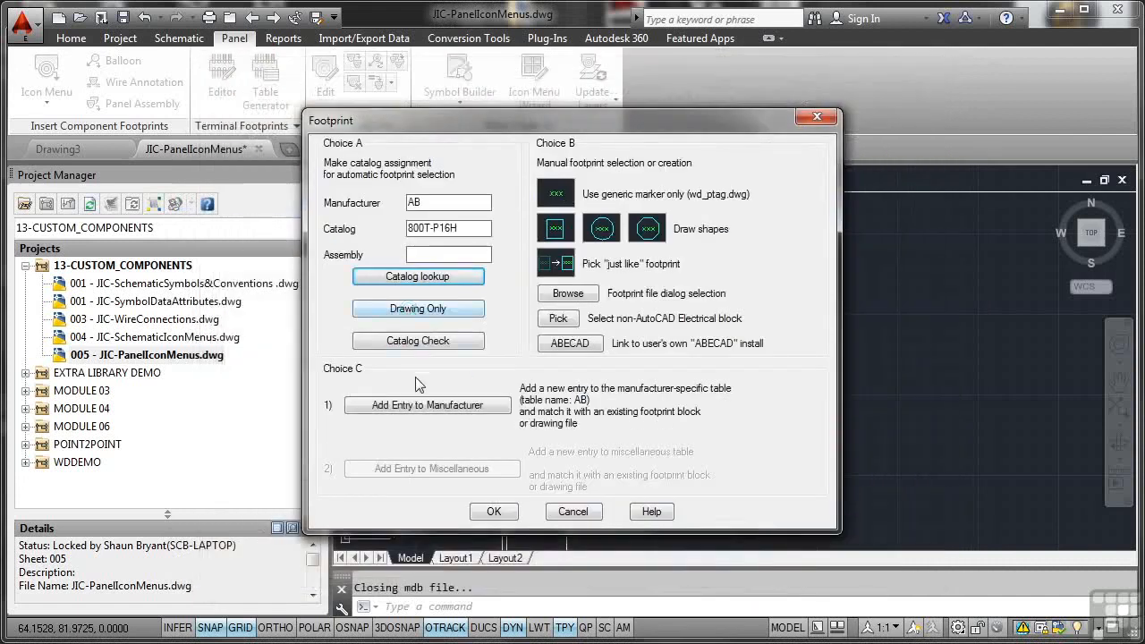
click(491, 512)
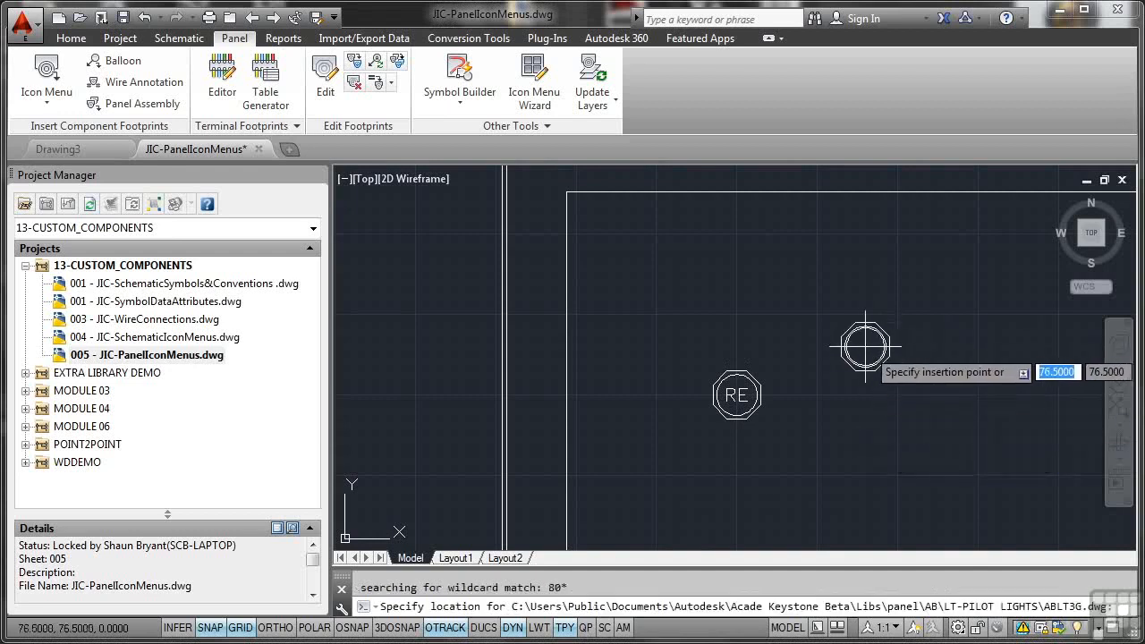
Place the green pilot light at 77.5, 75, level with the push button, and accept its component data without an item number or description
click(897, 395)
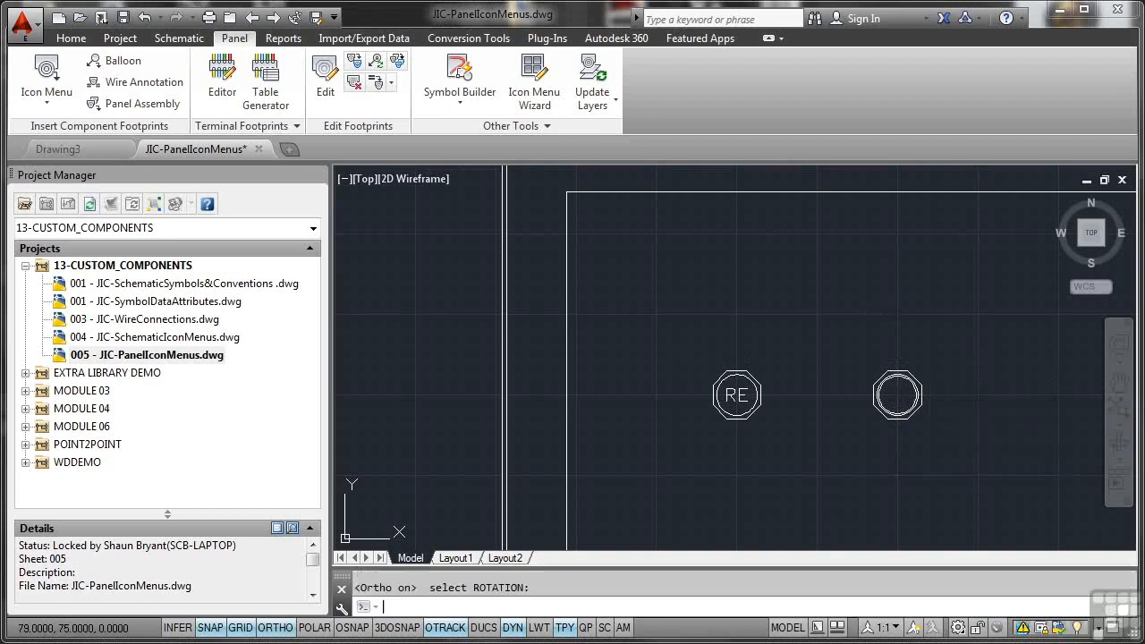
click(948, 398)
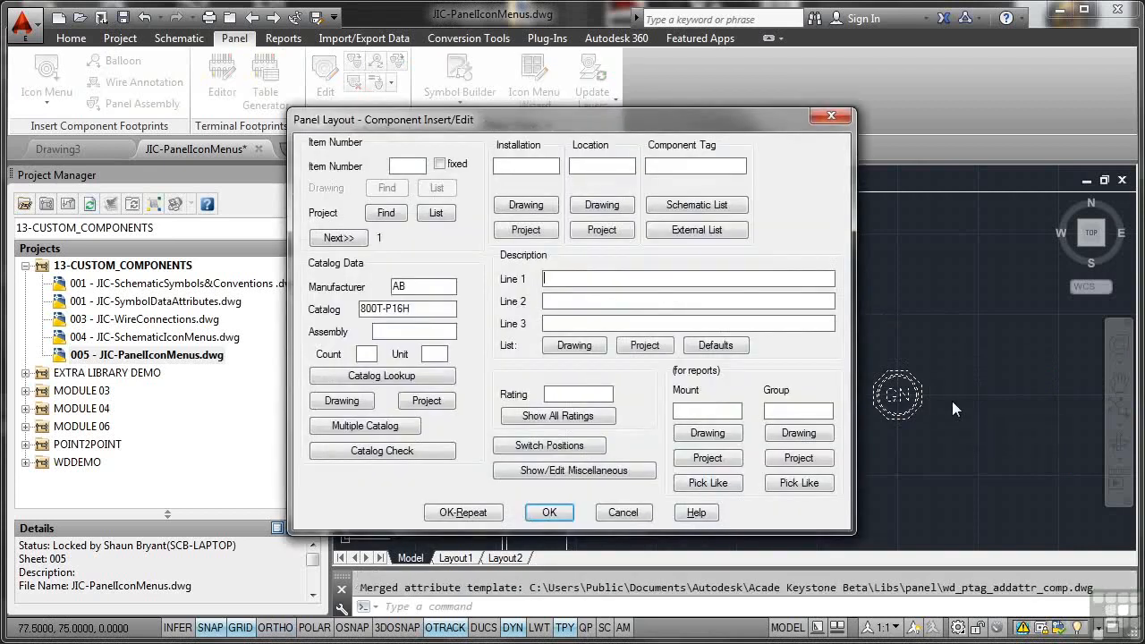
click(549, 511)
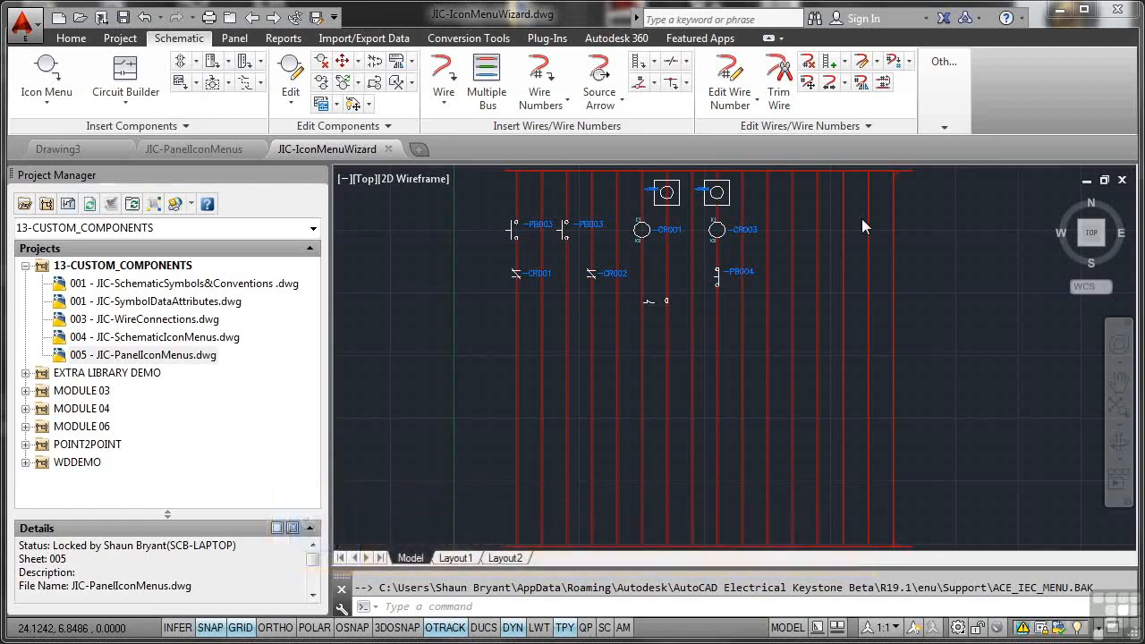
click(948, 133)
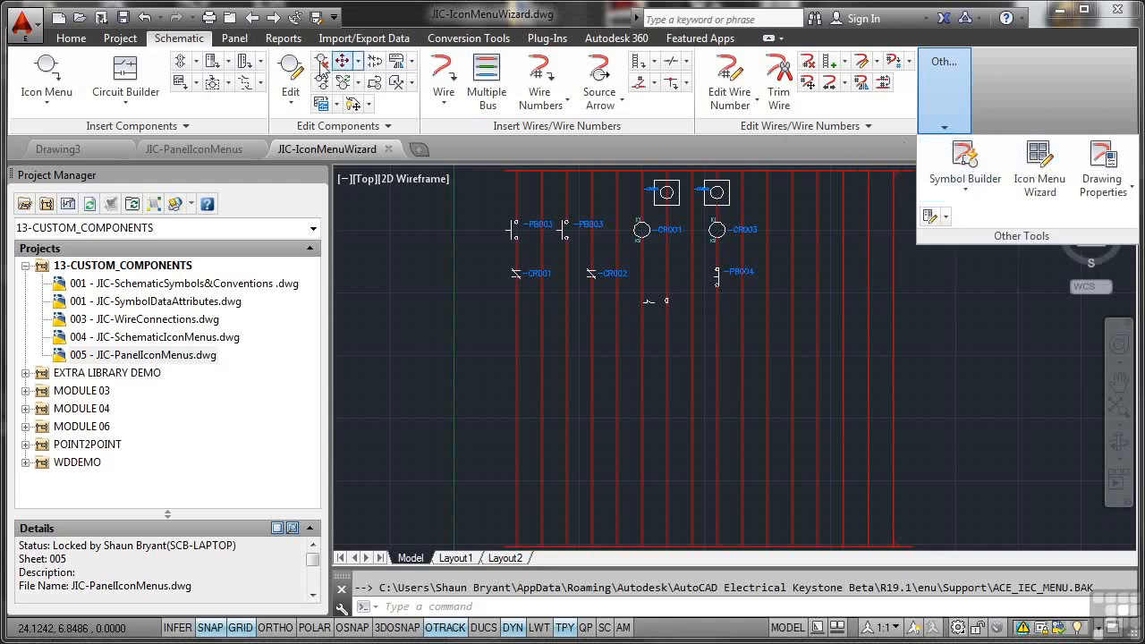
click(234, 37)
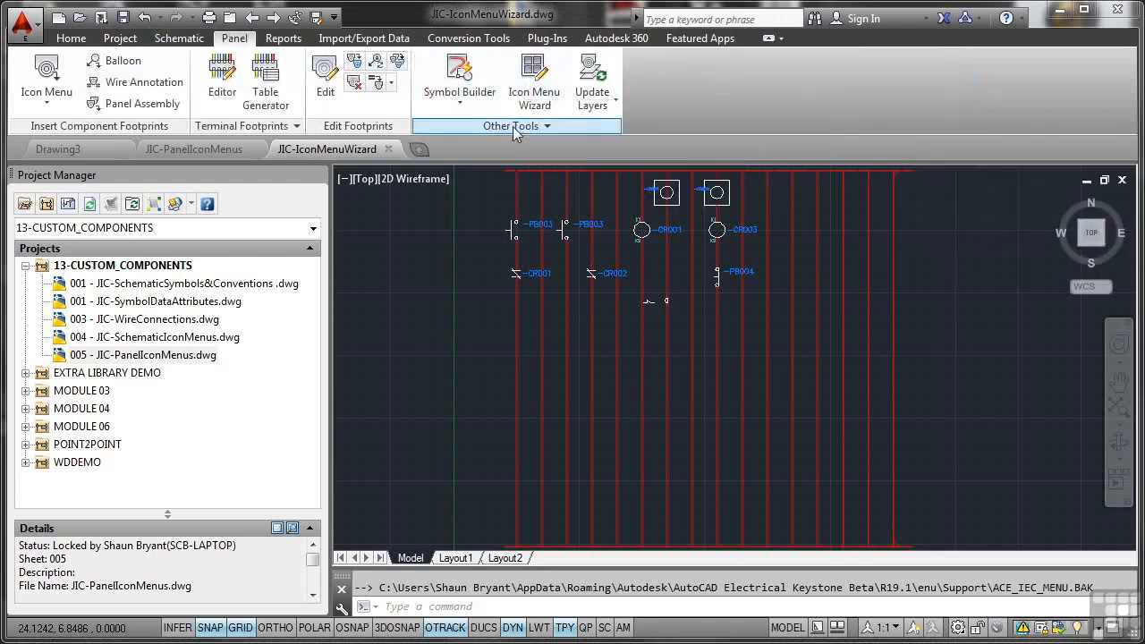
Add the active drawing JIC-IconMenuWizard.dwg to the 13-CUSTOM_COMPONENTS project, applying the project default values to its drawing settings
click(172, 42)
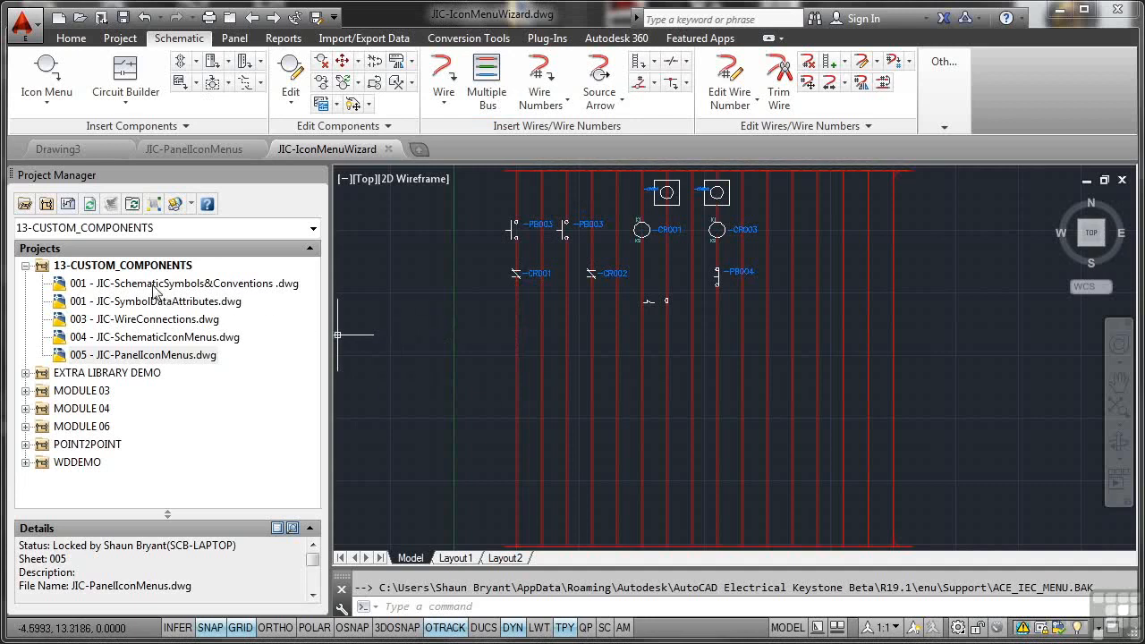
right_click(133, 268)
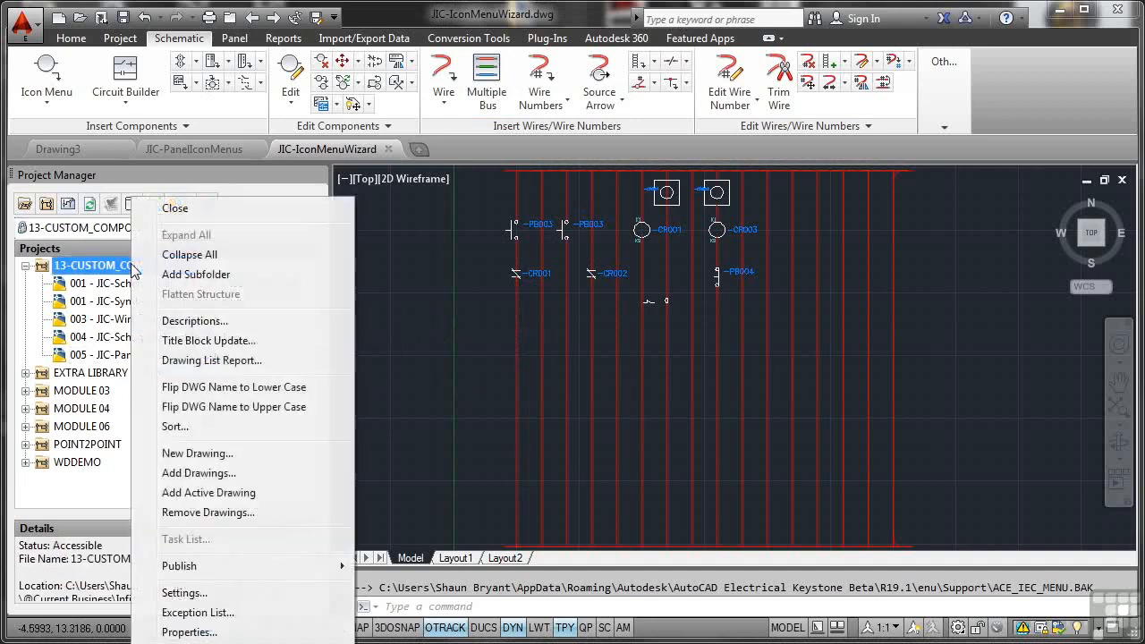
click(201, 498)
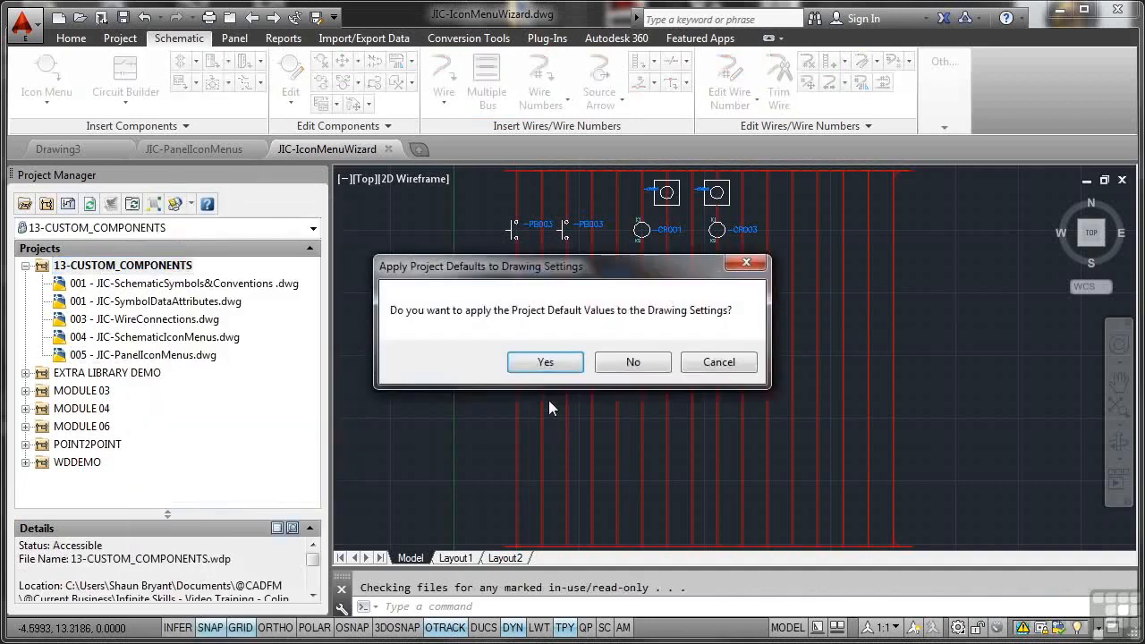
click(545, 361)
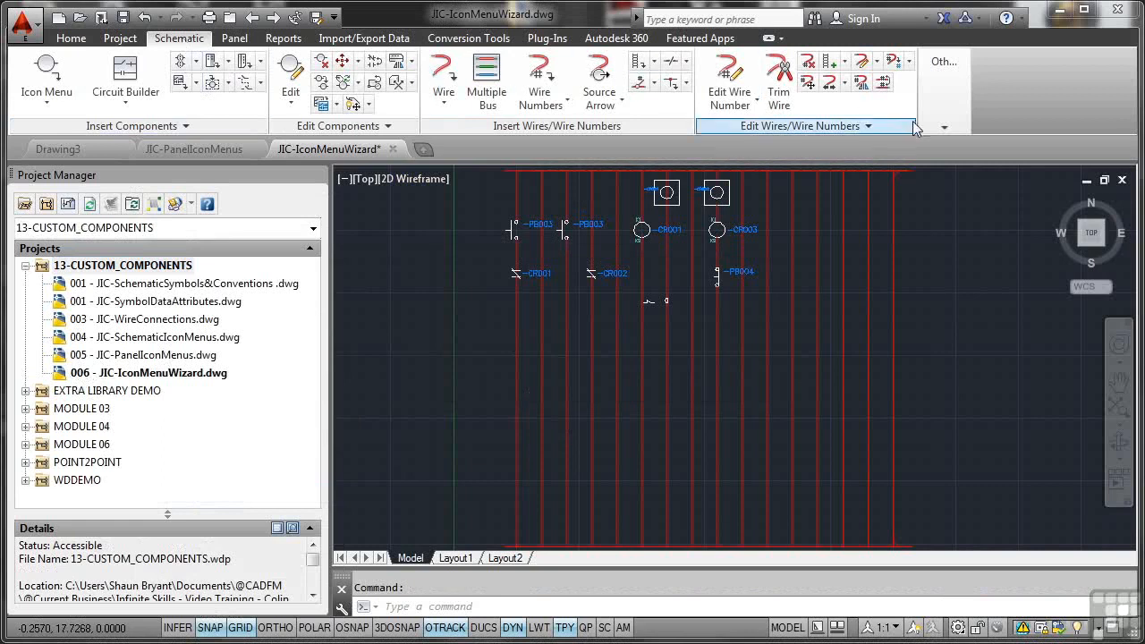
Open the ACE_IEC_MENU.DAT menu file in the Icon Menu Wizard and show the User Circuits submenu of the Miscellaneous group
click(943, 125)
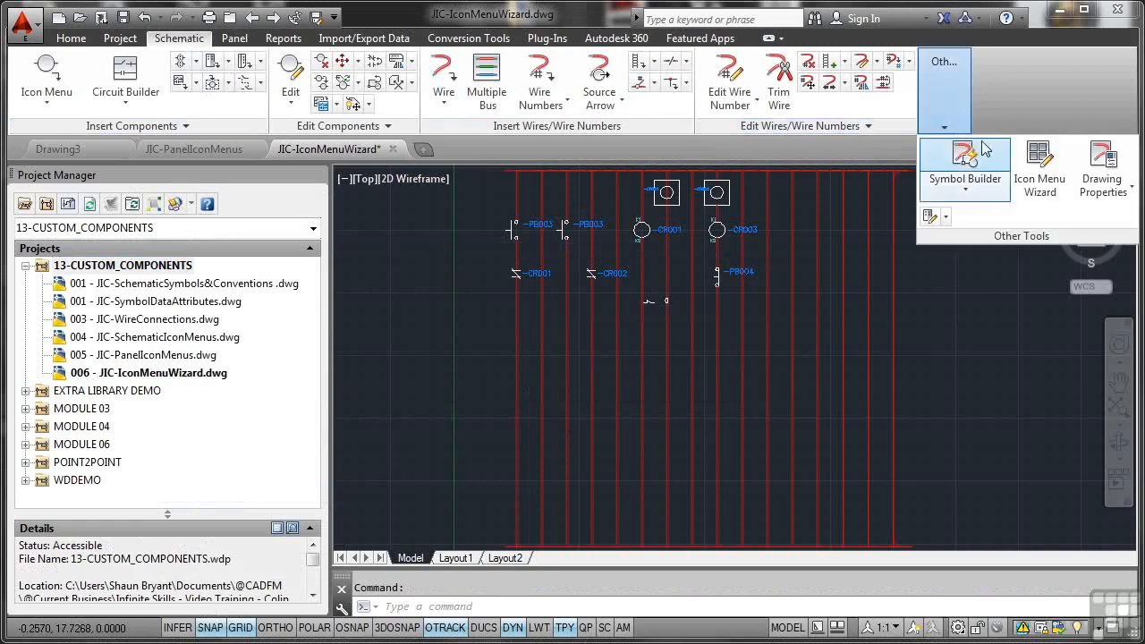
click(1040, 168)
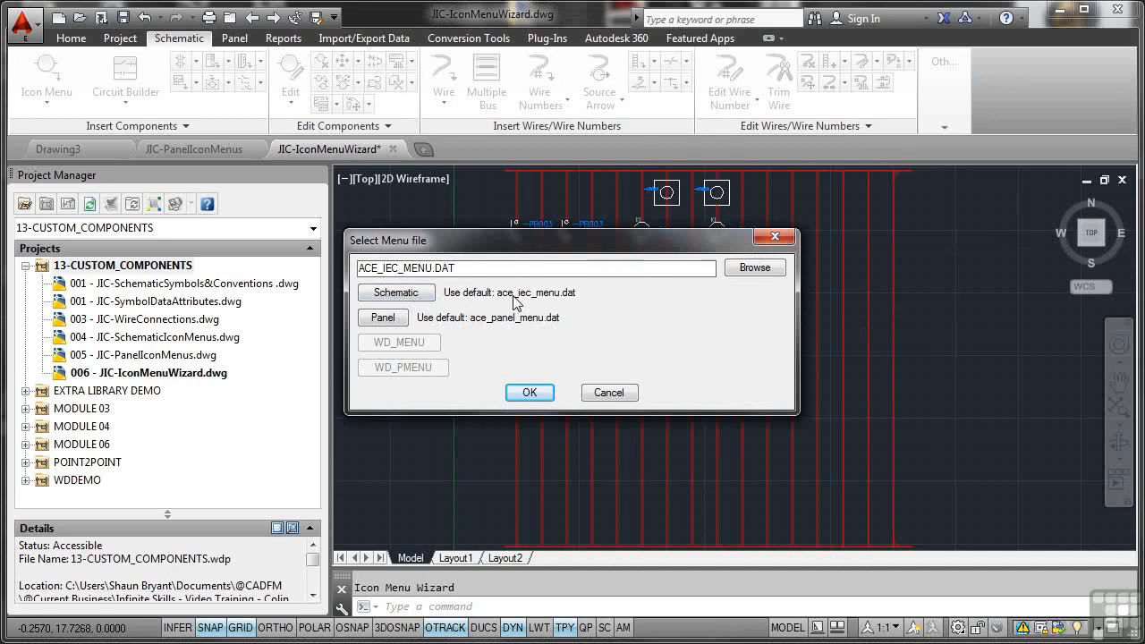
click(541, 393)
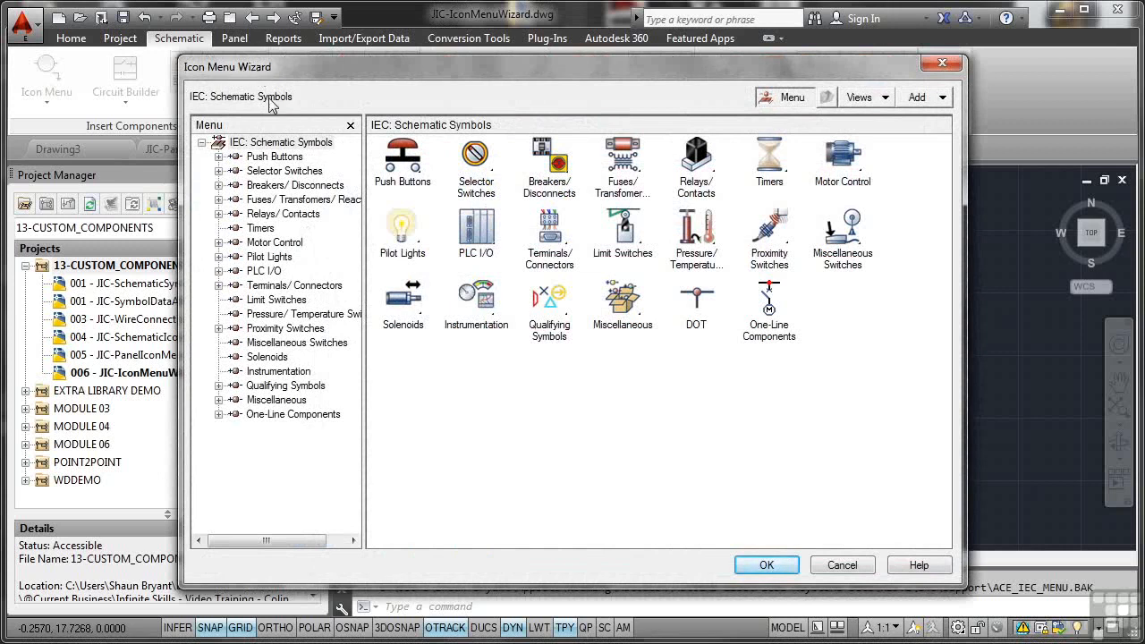
click(218, 399)
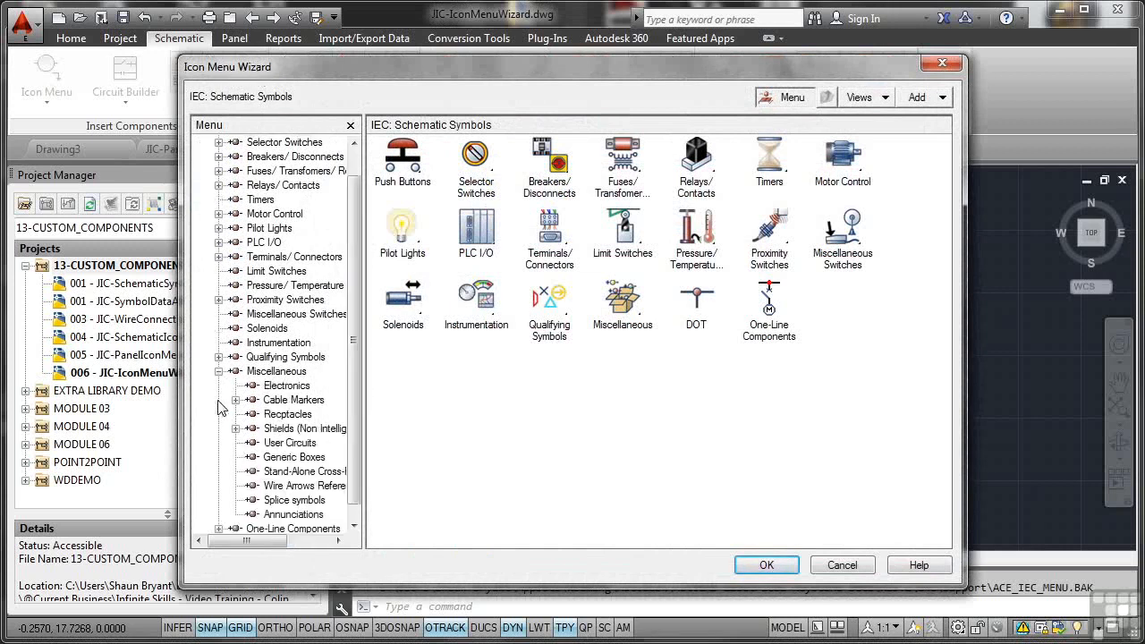
click(289, 442)
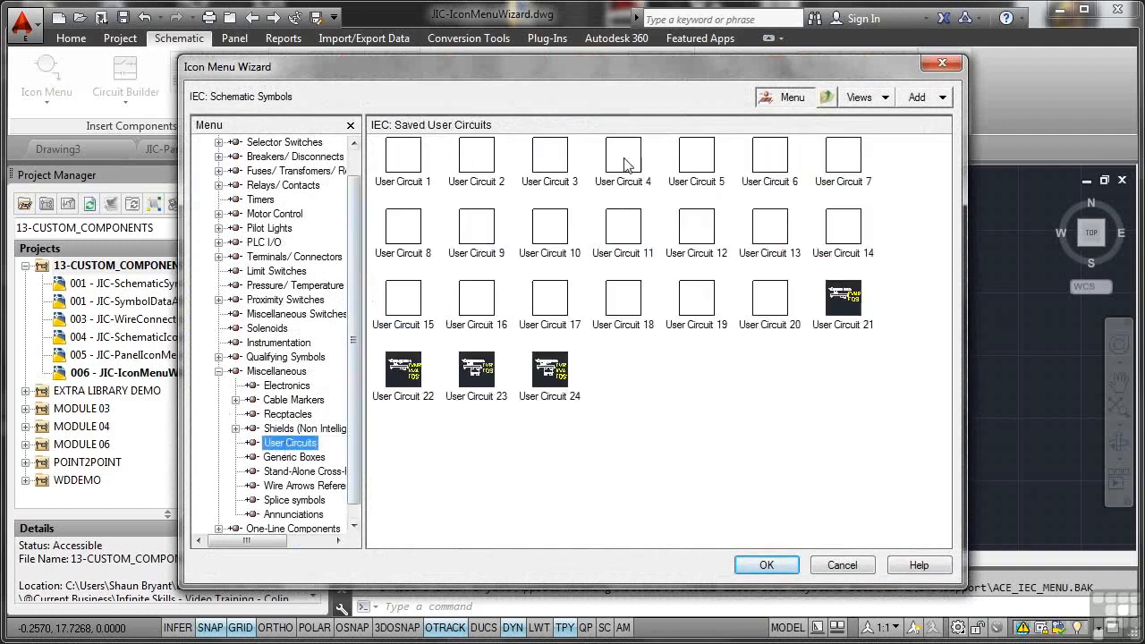
Start adding an existing circuit to the saved user circuits and name its icon Icon Menu Wizard
click(939, 100)
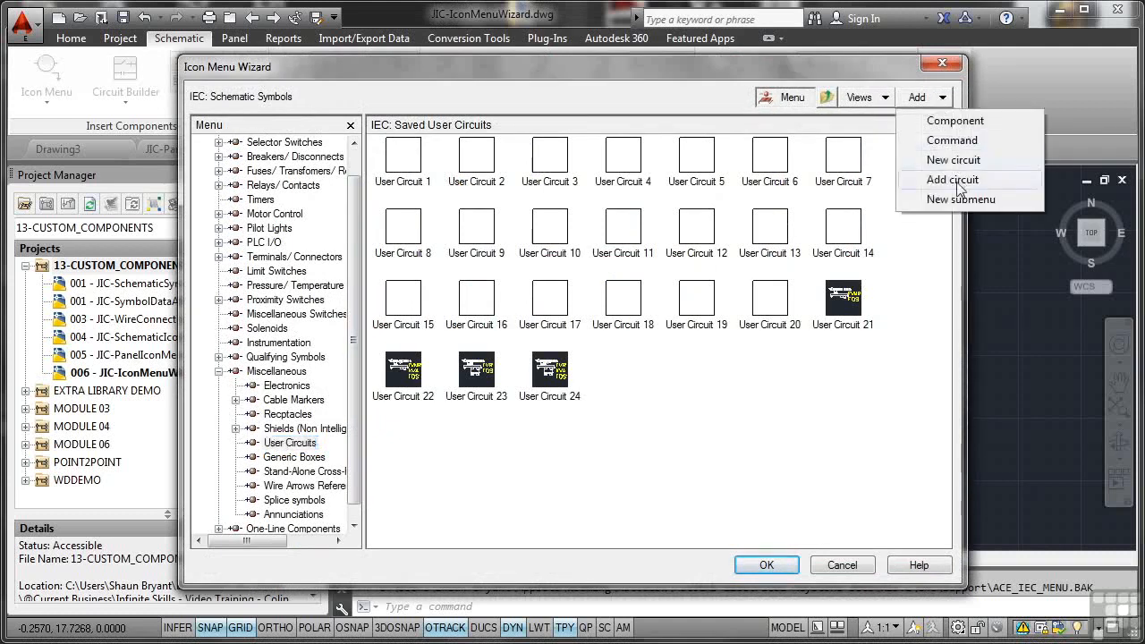
click(952, 180)
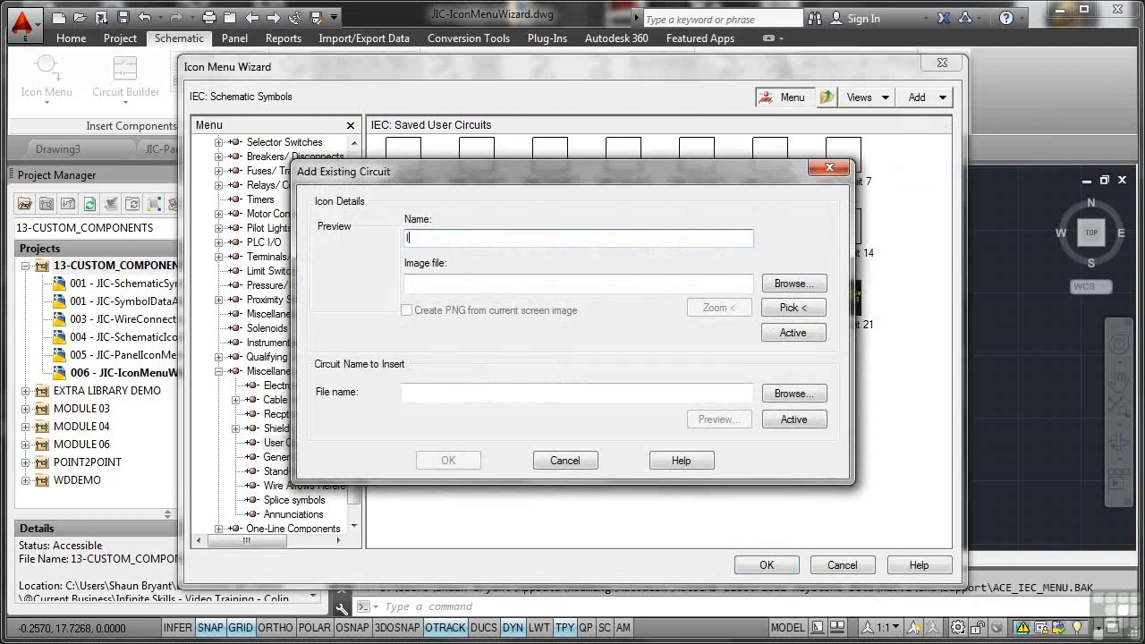
text(Icon Menu Wizard)
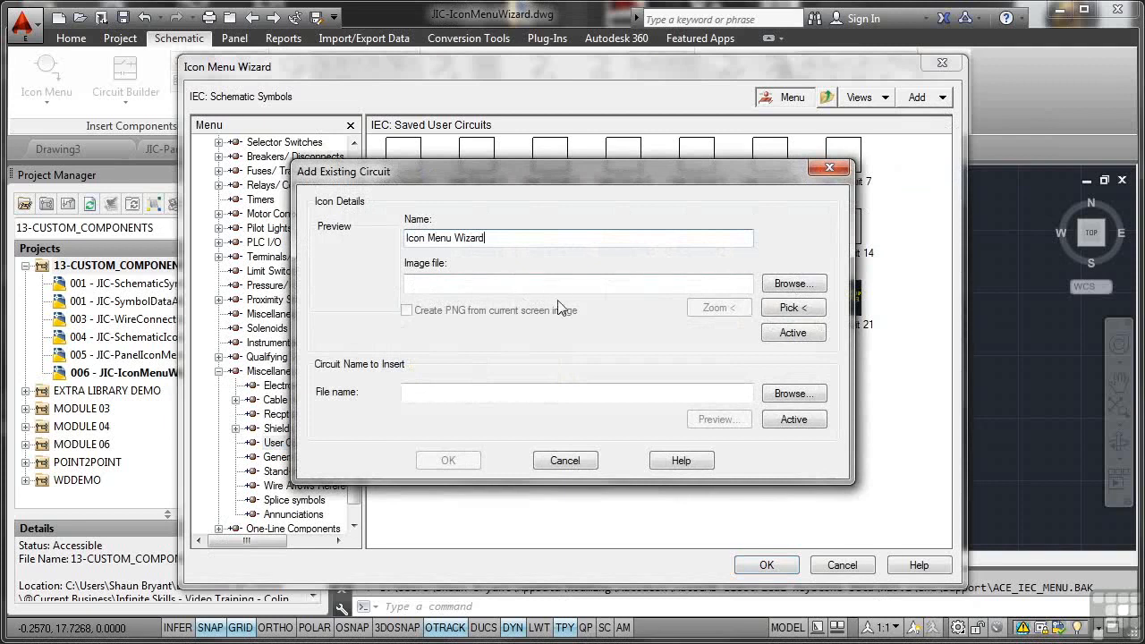
click(773, 289)
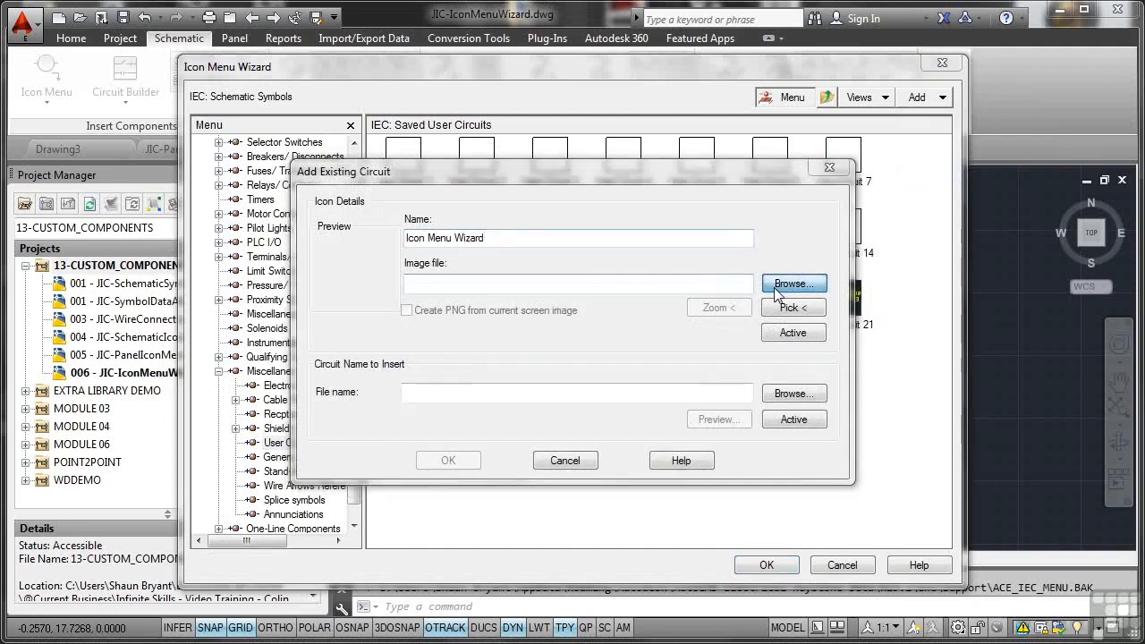
click(778, 589)
click(793, 308)
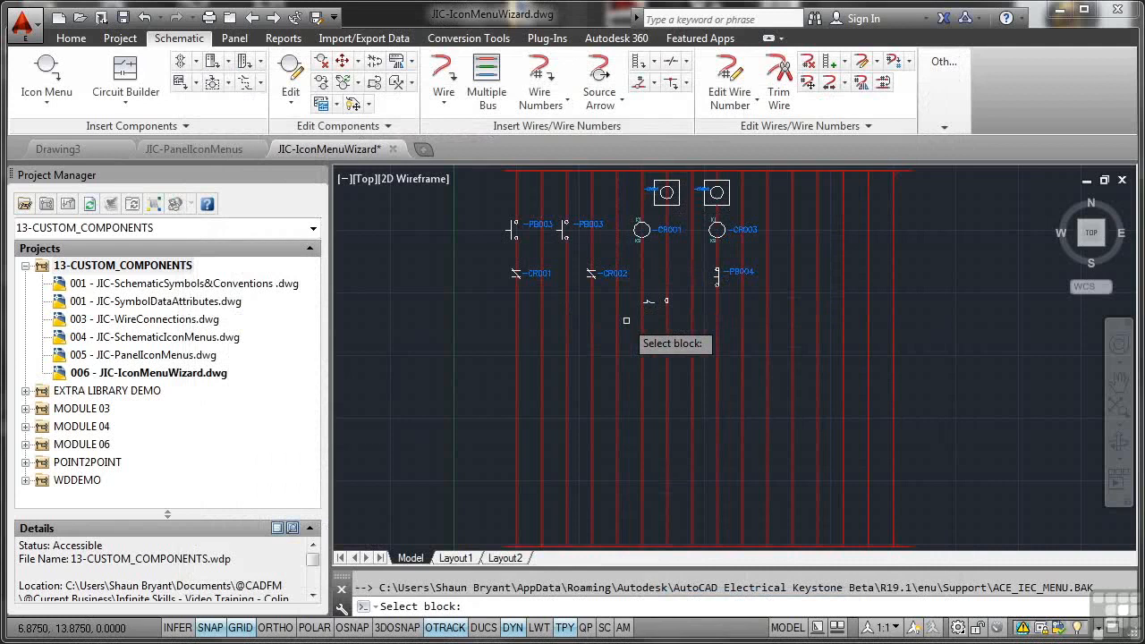
key(Escape)
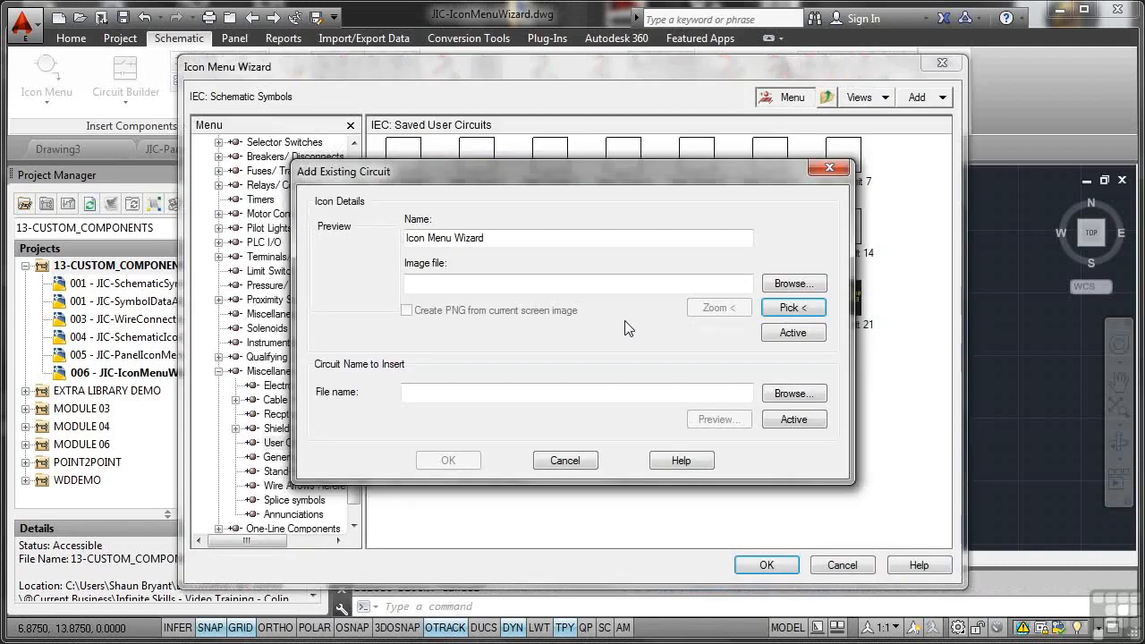
Use the active drawing's name, JIC-IconMenuWizard, for the icon image and create the PNG from the current screen image
click(779, 336)
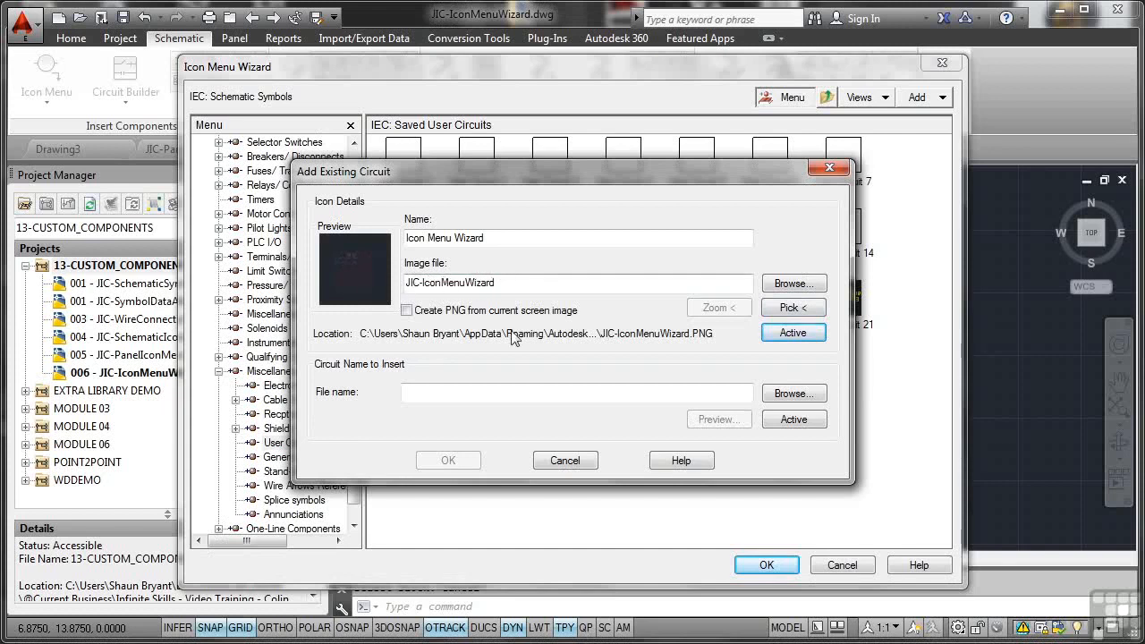
click(407, 311)
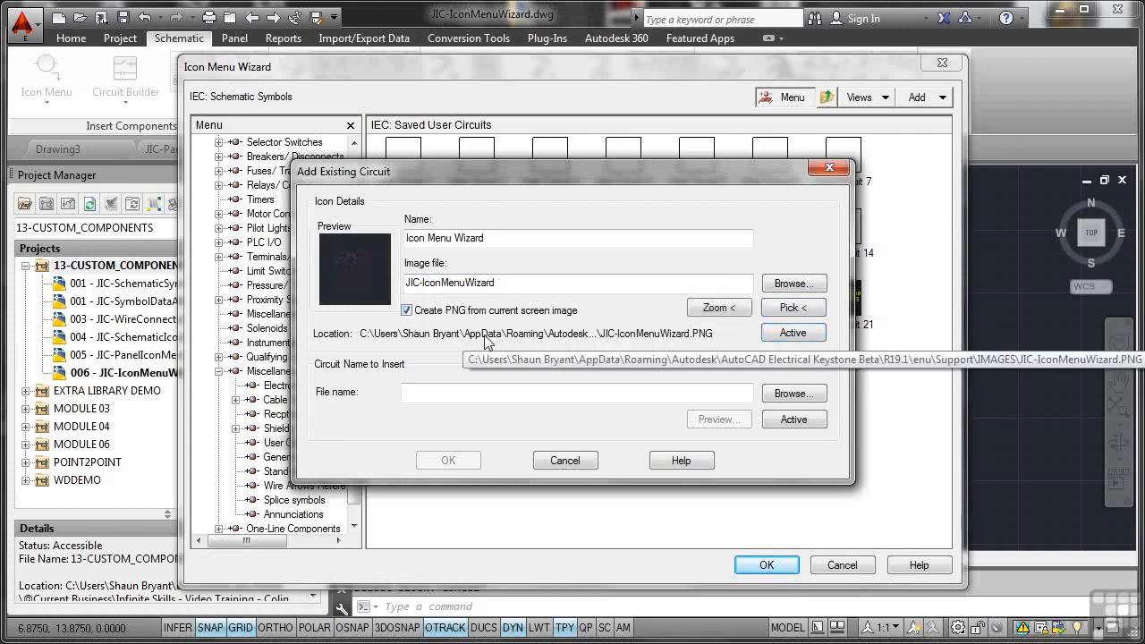
click(721, 307)
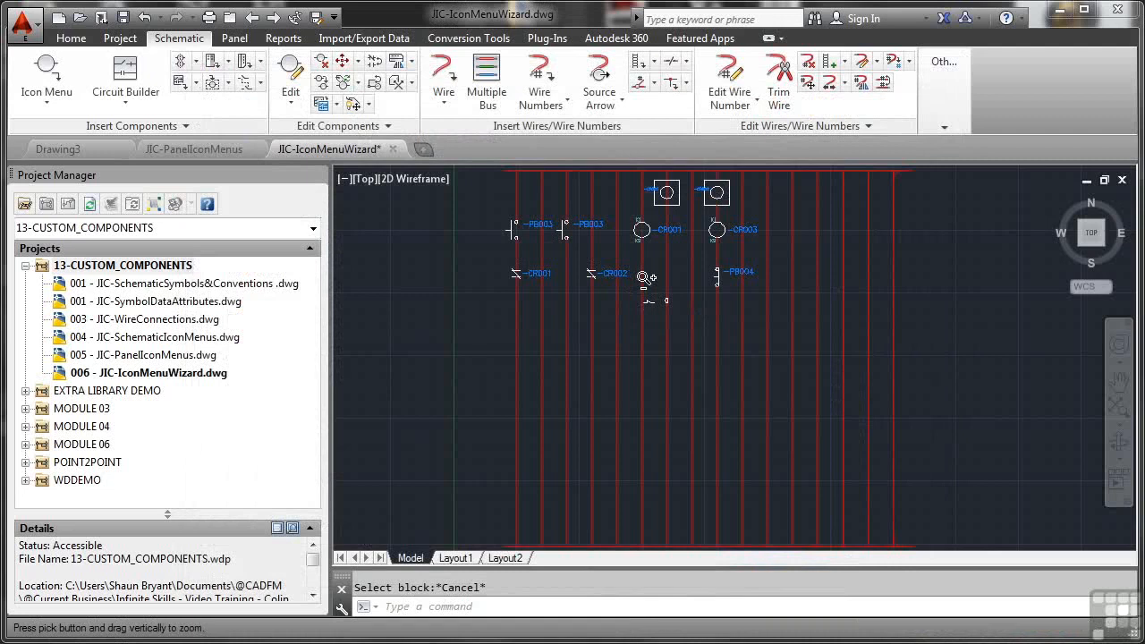
key(Return)
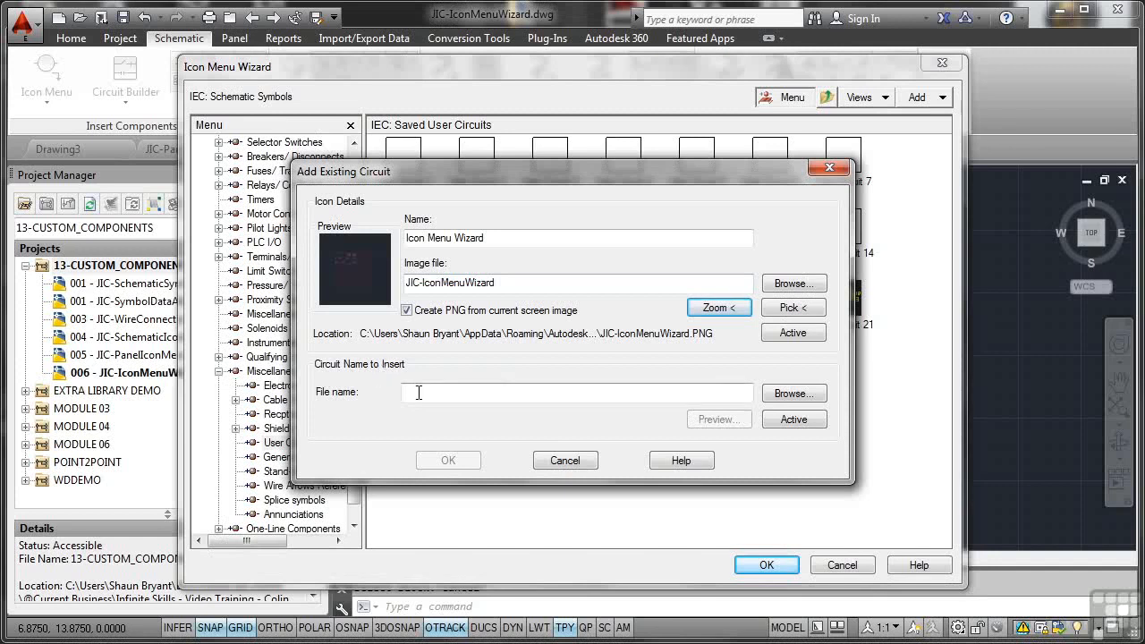
Use the active drawing JIC-IconMenuWizard as the circuit file, add the circuit by replacing the existing PNG, and accept the menu changes
click(787, 394)
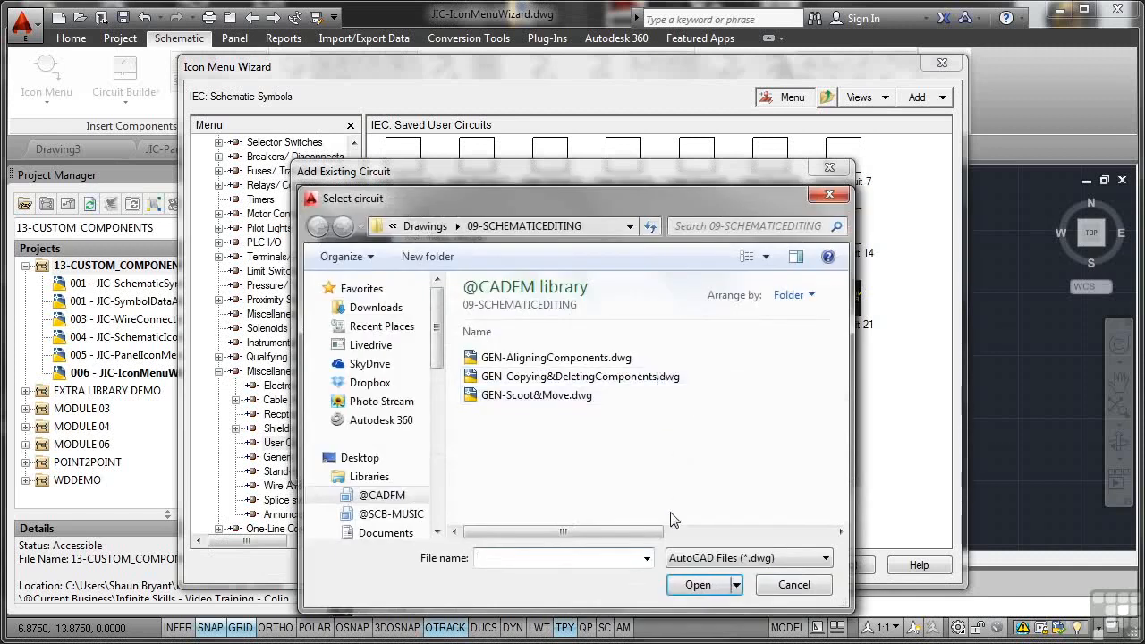
click(791, 585)
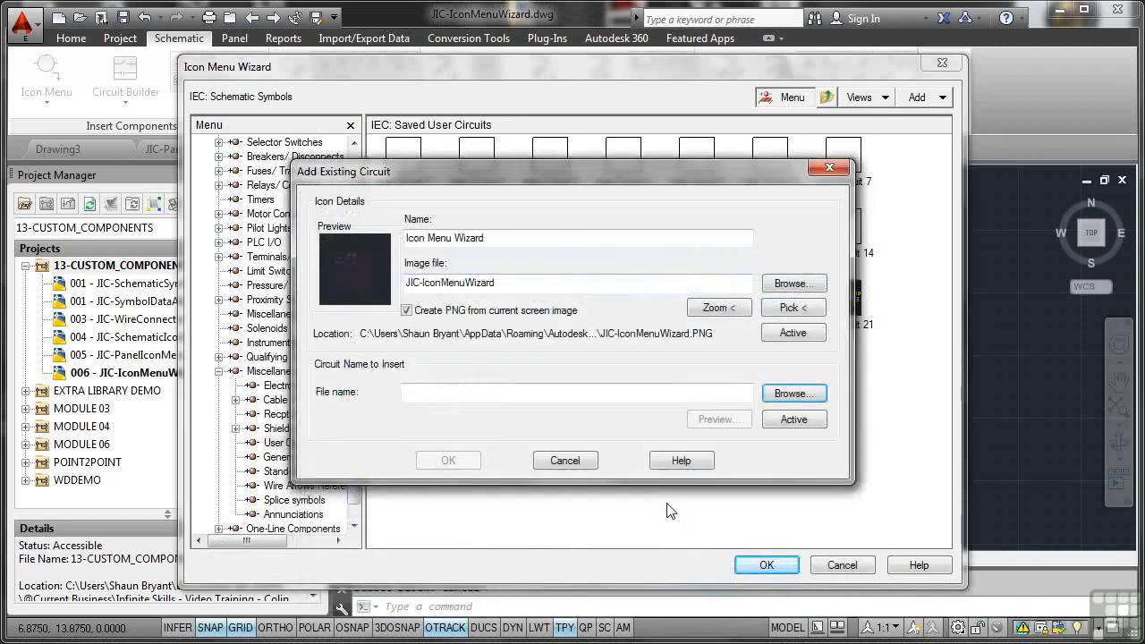
click(782, 420)
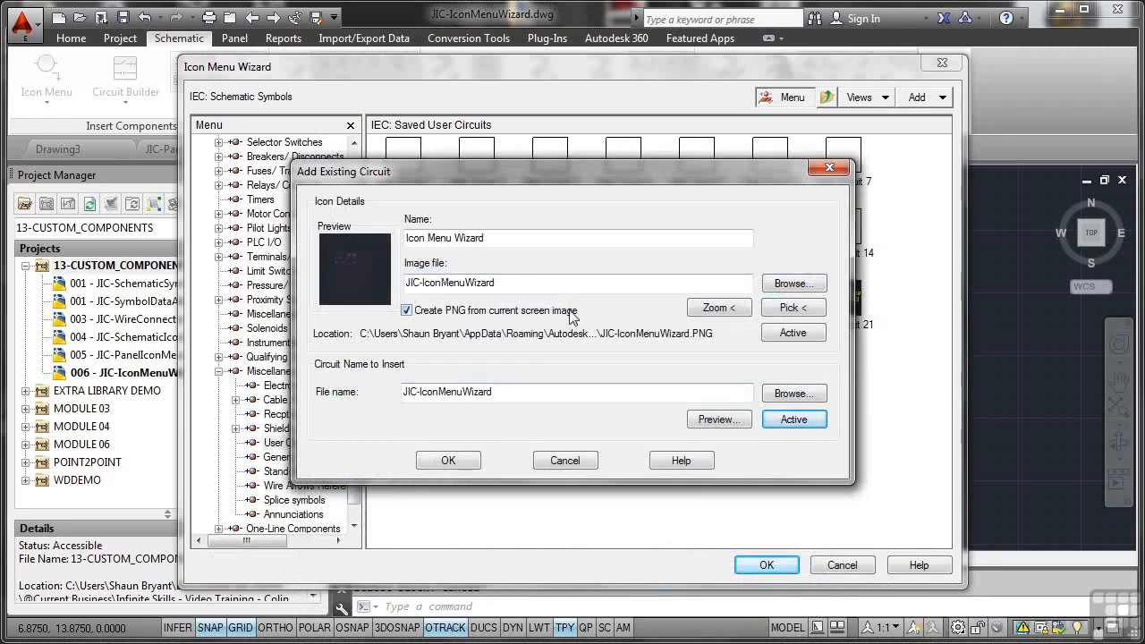
click(452, 463)
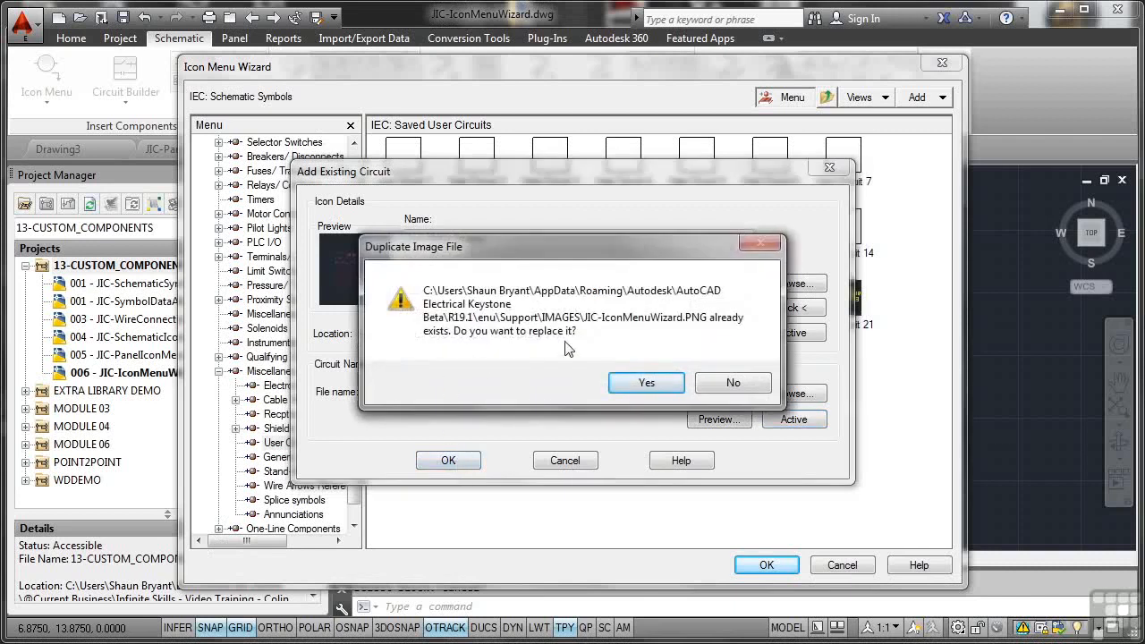
click(637, 383)
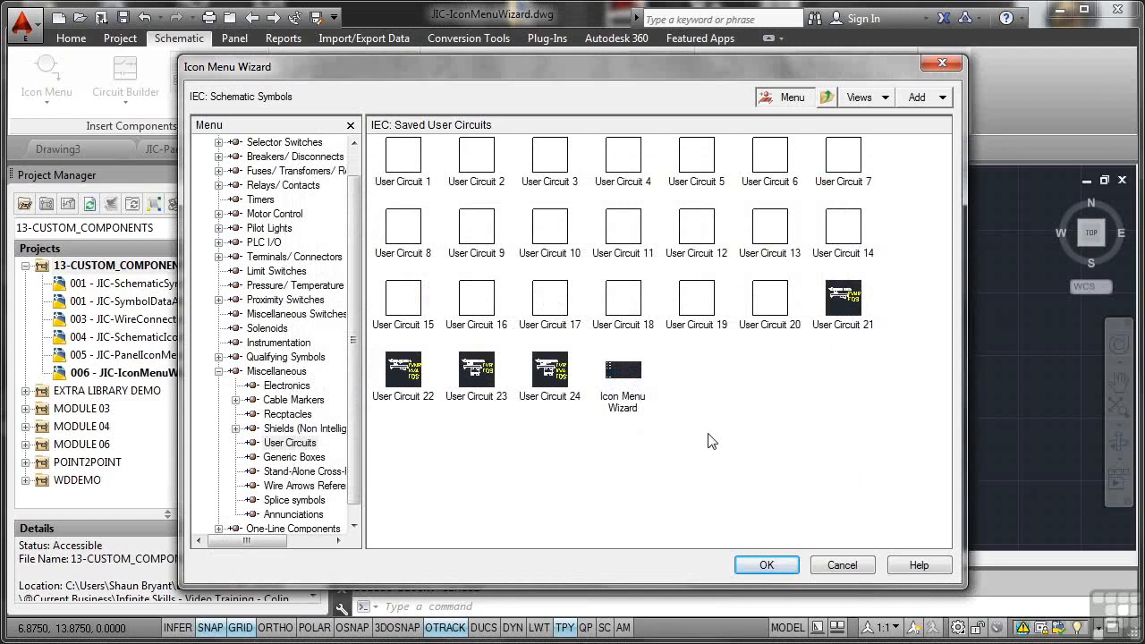
click(771, 564)
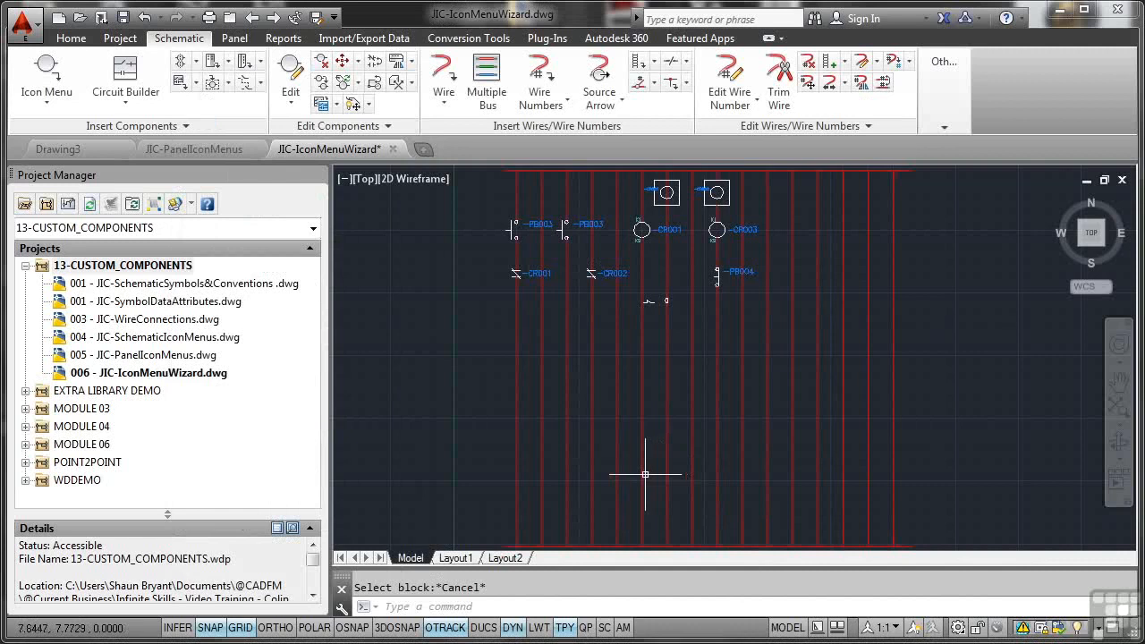
Start inserting the Icon Menu Wizard circuit from the User Circuits of the Miscellaneous schematic symbols
scroll(626, 313, down, 5)
scroll(625, 312, down, 2)
middle_drag(593, 316, 588, 389)
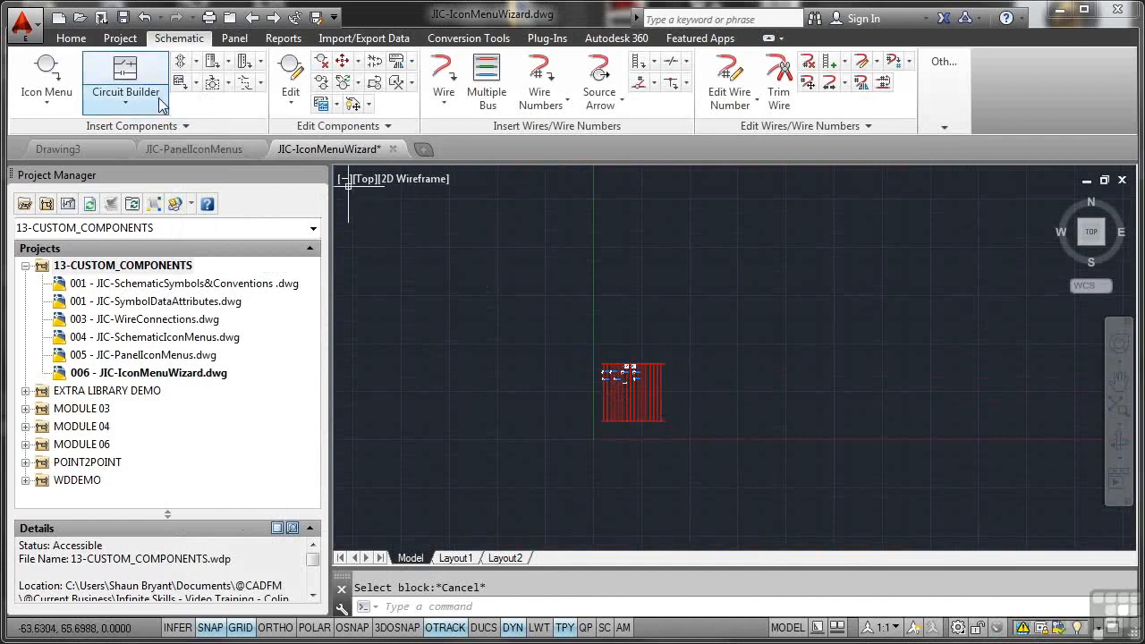
click(48, 70)
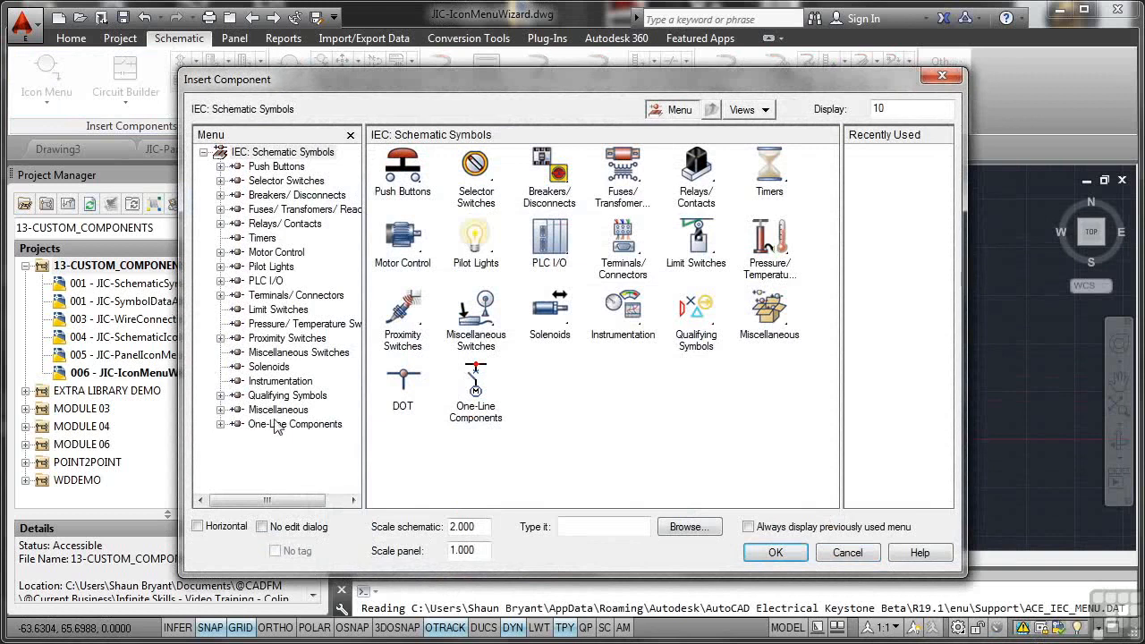
click(220, 409)
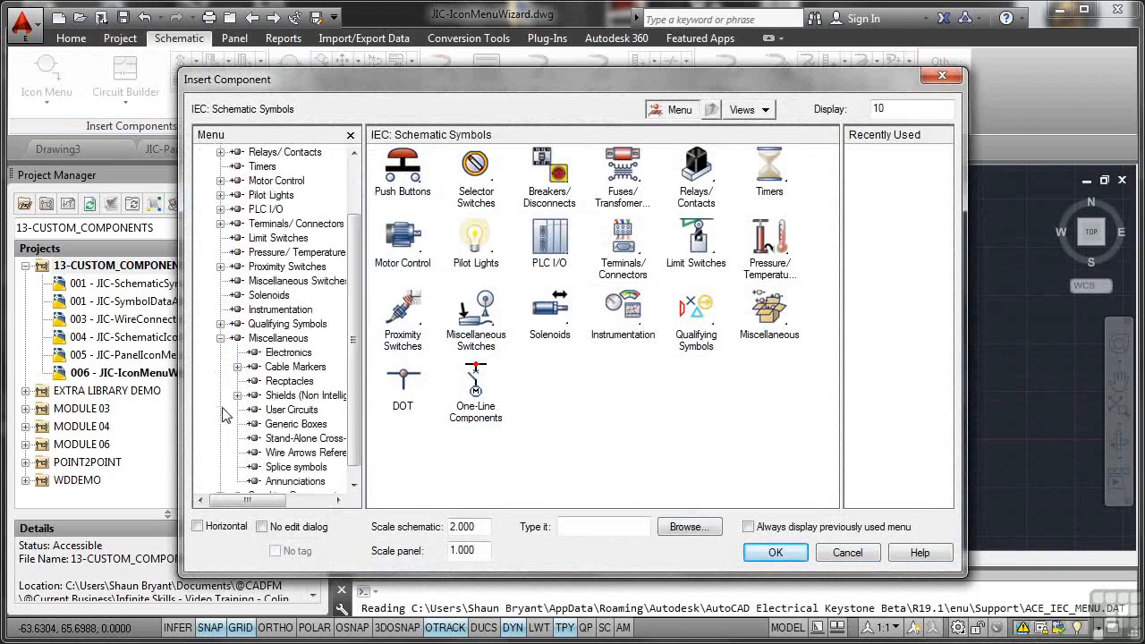
click(285, 409)
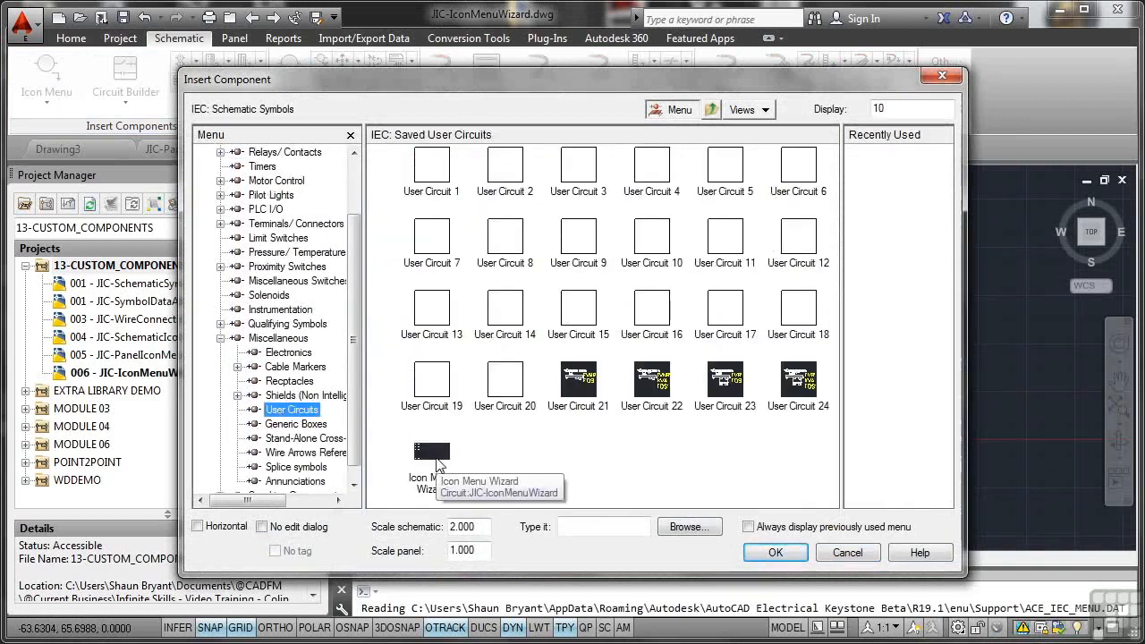
click(433, 455)
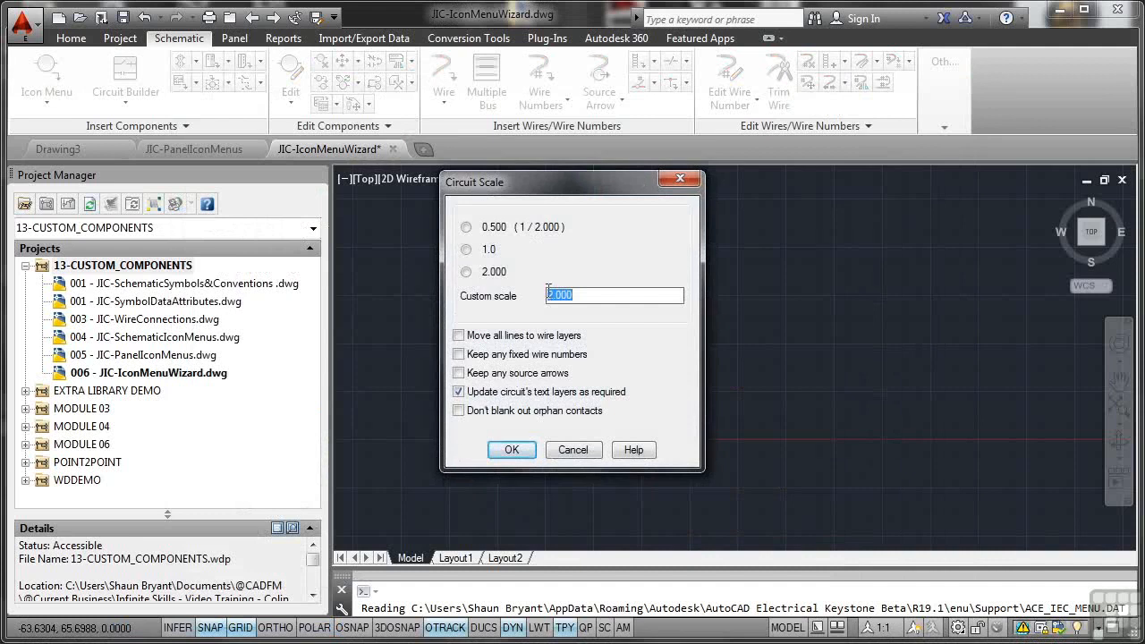
Set the circuit scale to 1.0 and place the circuit beside the original ladder, at about 19.7, -0.2
click(466, 250)
click(512, 450)
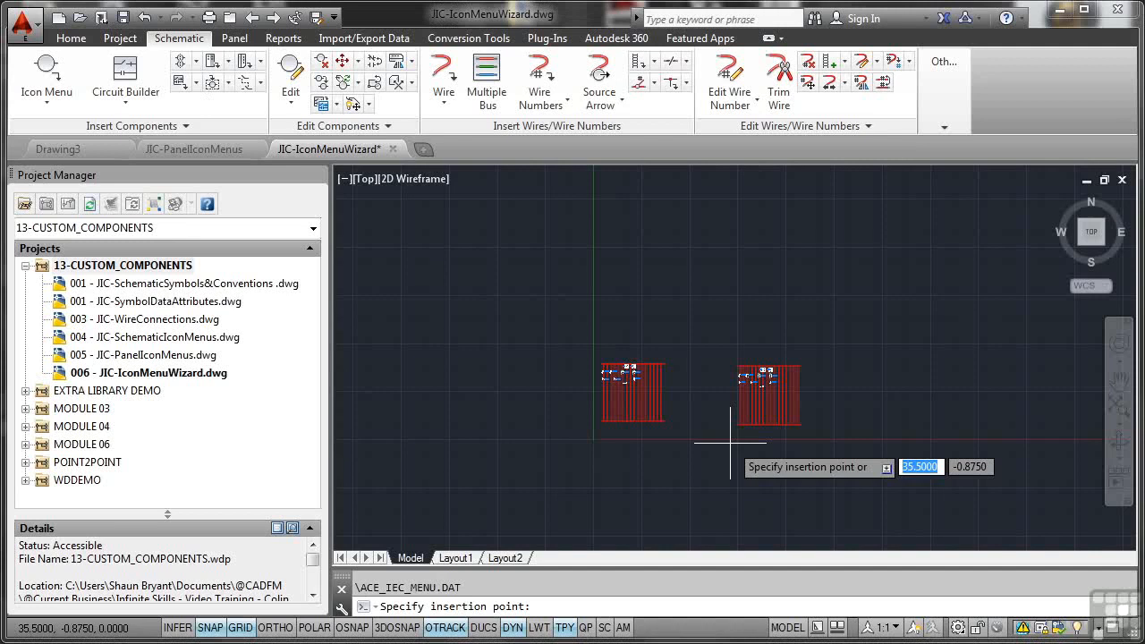
click(670, 439)
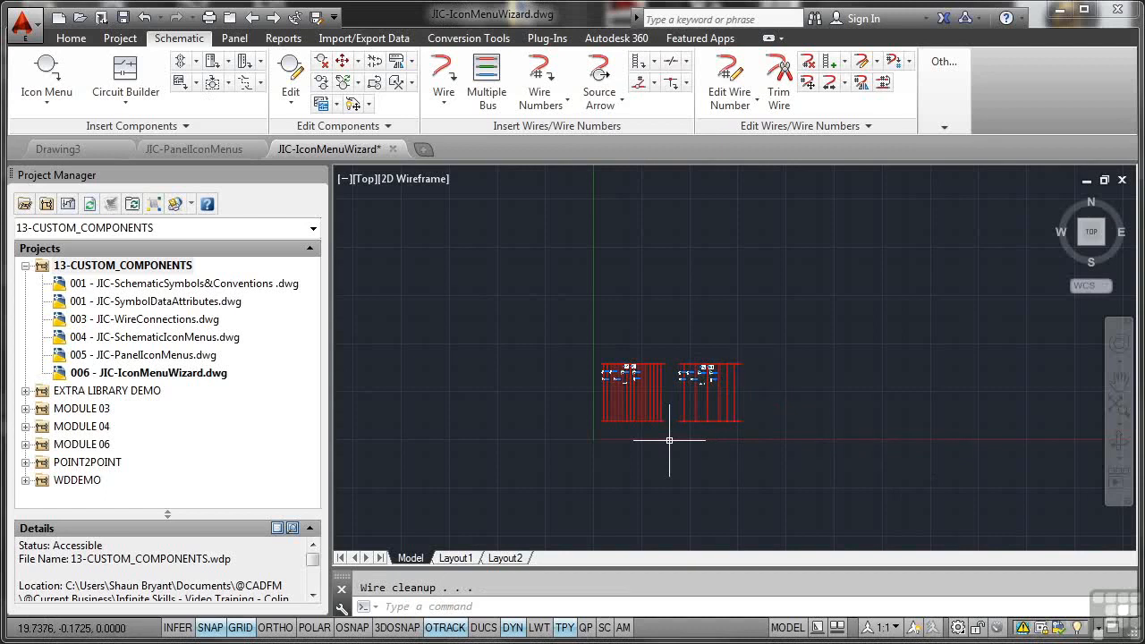
Regenerate the drawing and inspect the component tags and wires of the inserted circuit copy
scroll(688, 395, up, 5)
scroll(696, 395, down, 2)
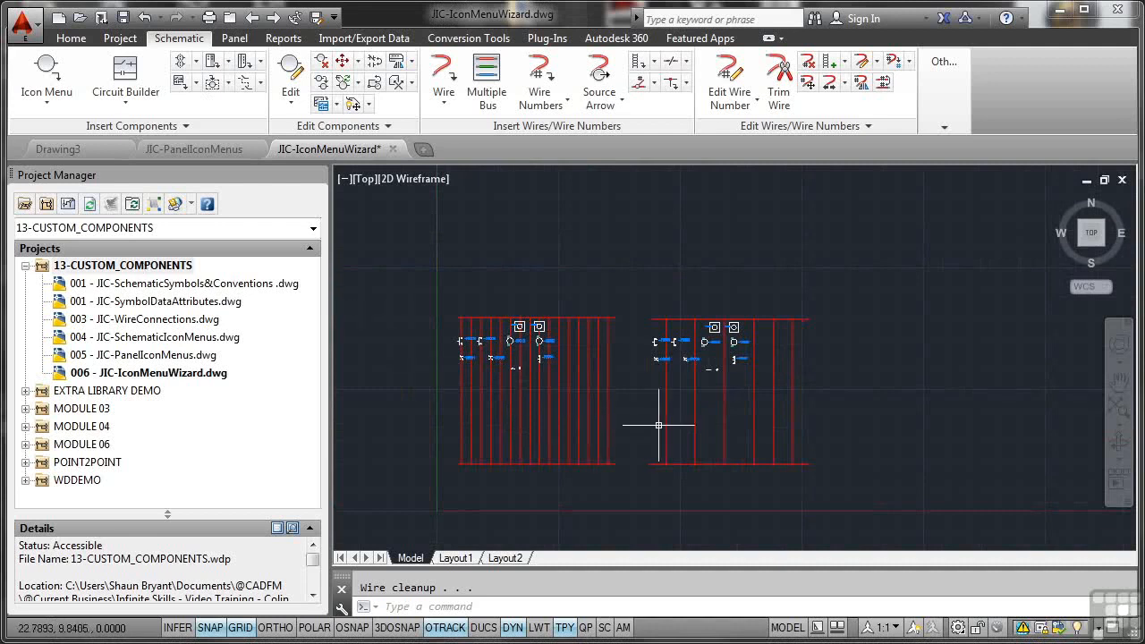
scroll(585, 298, down, 1)
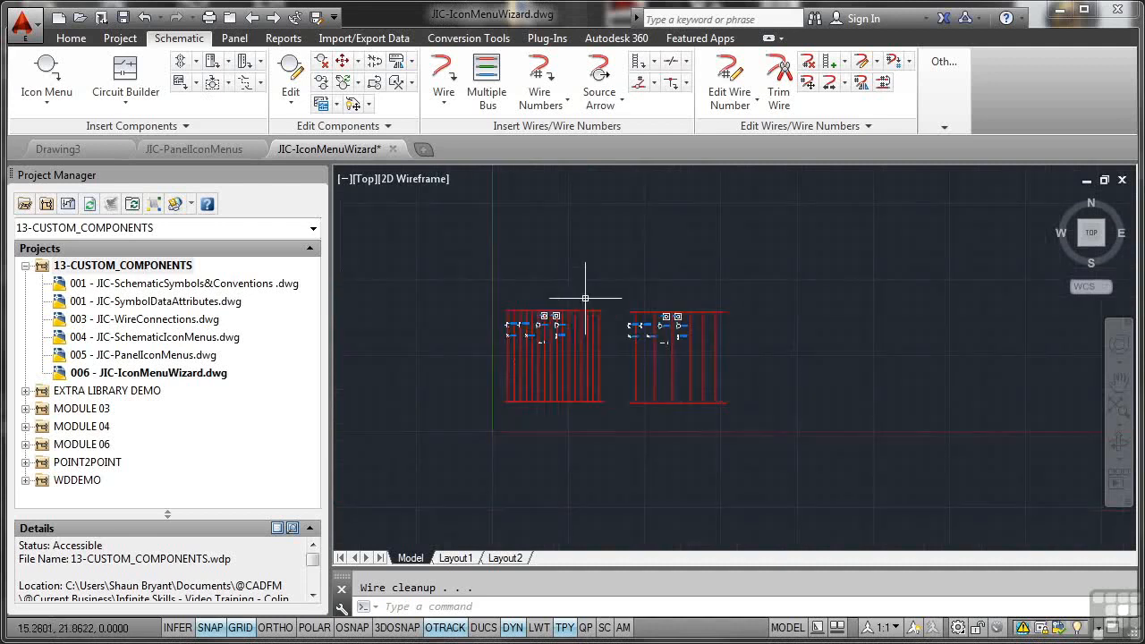
text(regen)
key(Return)
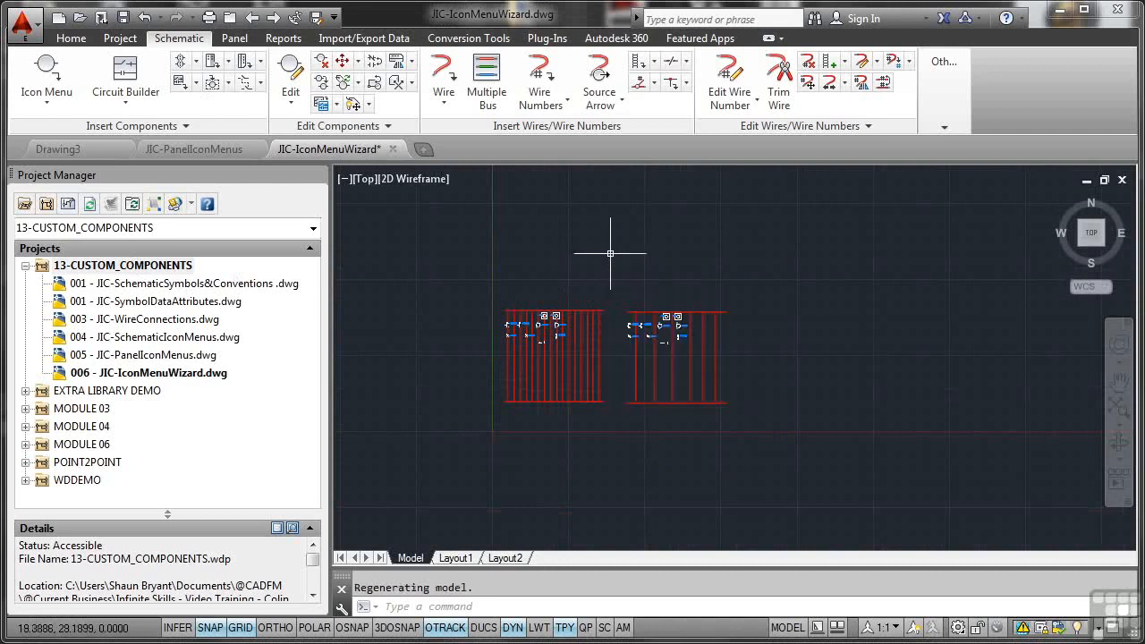
scroll(678, 332, up, 5)
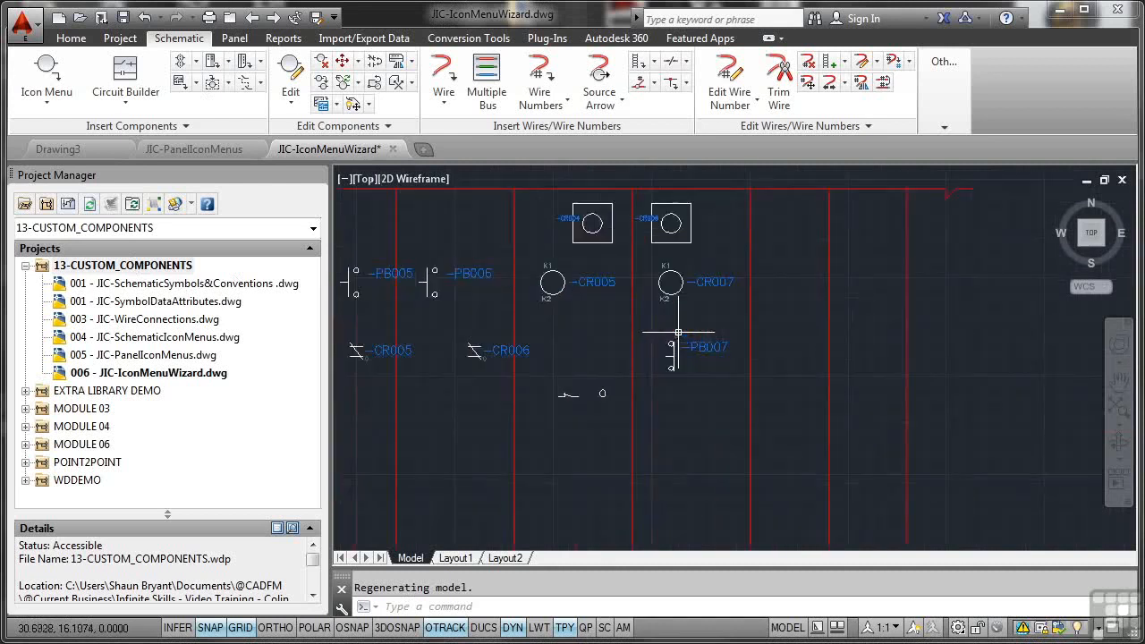
scroll(678, 332, down, 5)
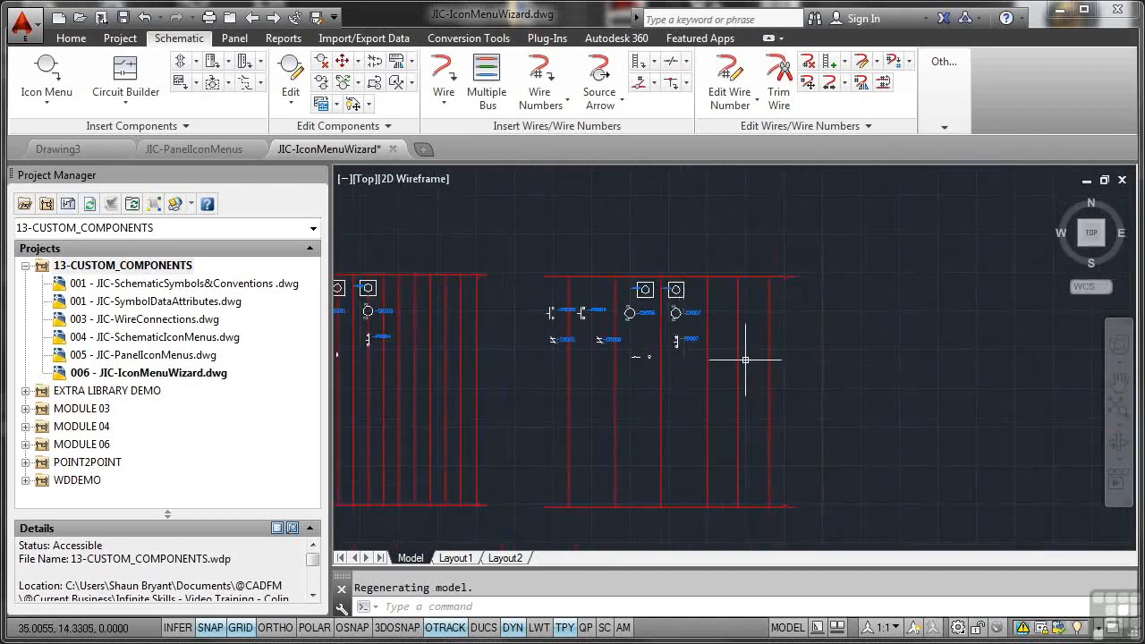